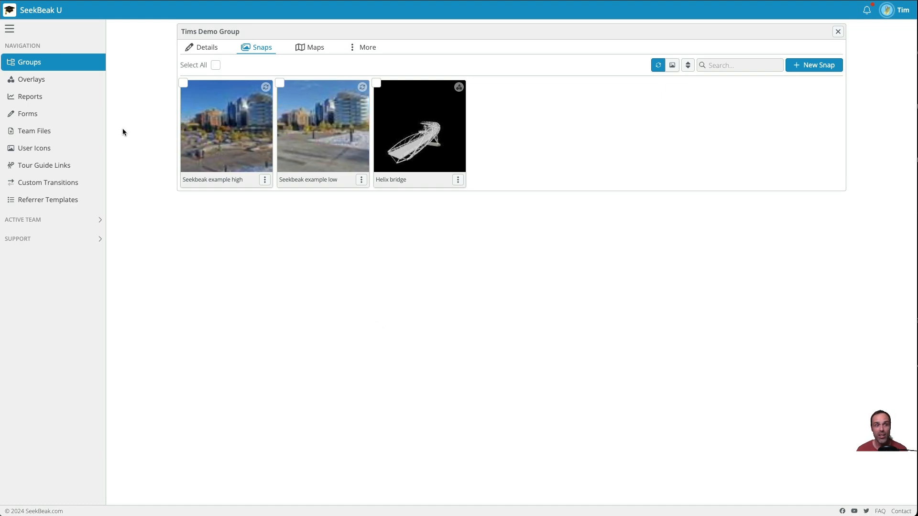
- Create a new overlay named "Tims Demos Overlay"
left_click(60, 77)
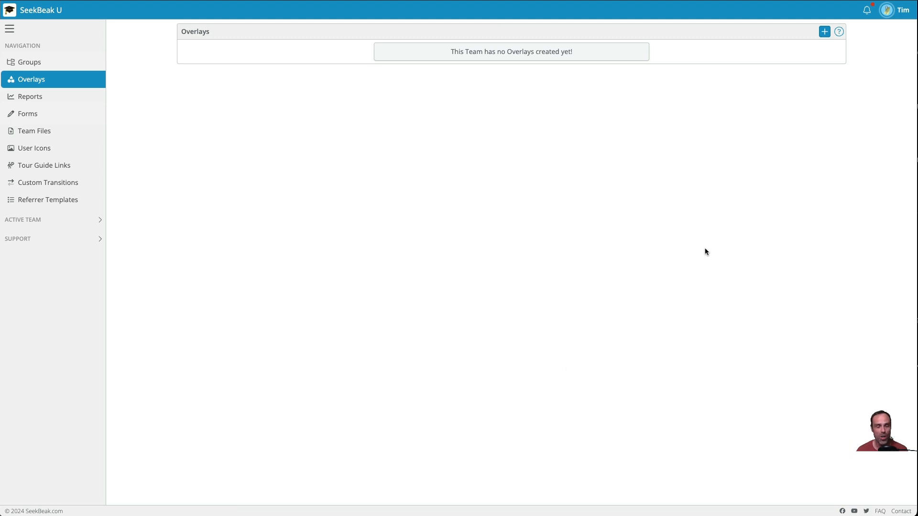
left_click(824, 32)
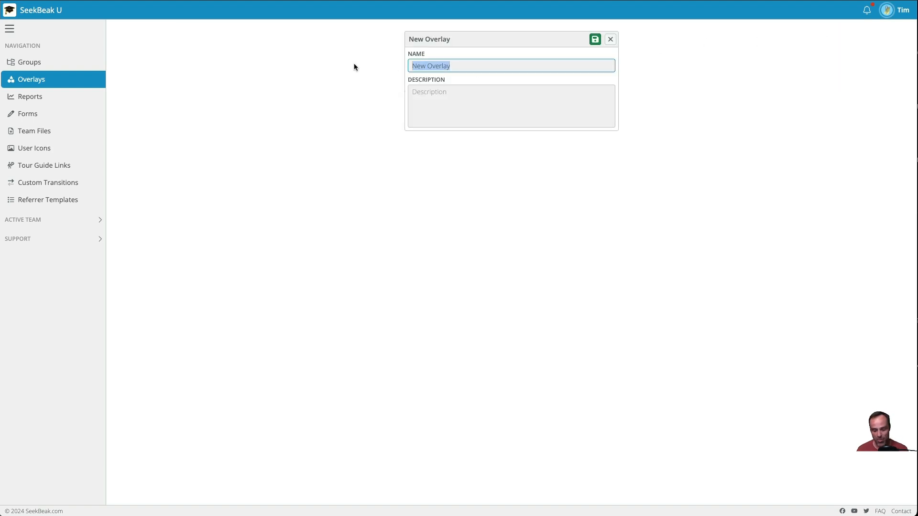
type("Tims Demos Overlay")
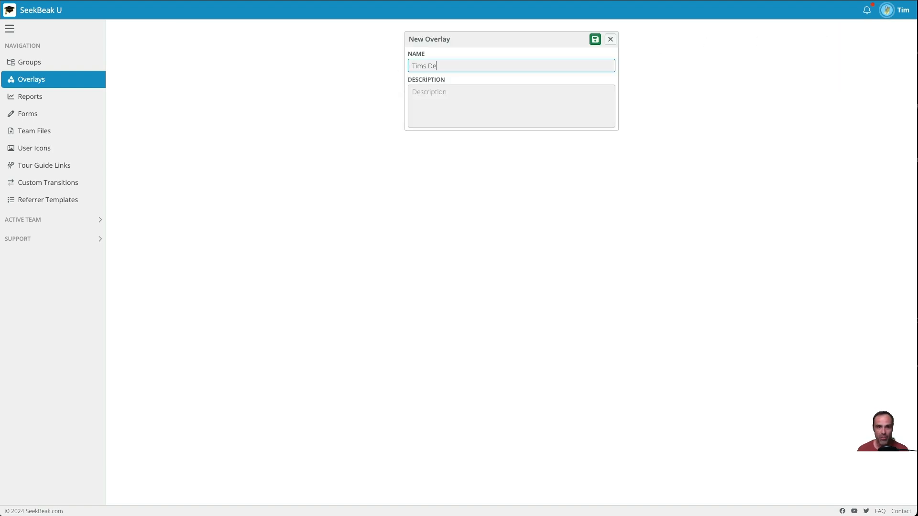
left_click(594, 42)
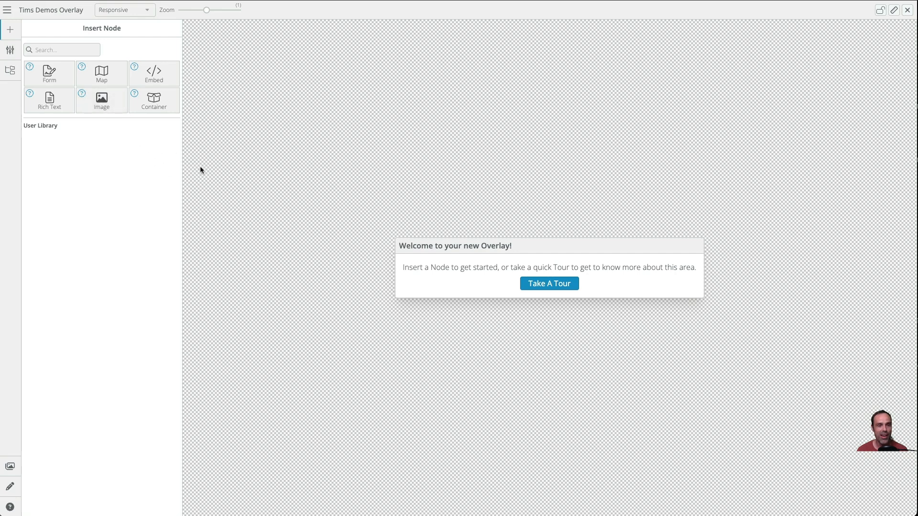
- Insert a container node onto the canvas and set its flex container layout to Row
left_click(158, 107)
left_click_drag(244, 119, 314, 371)
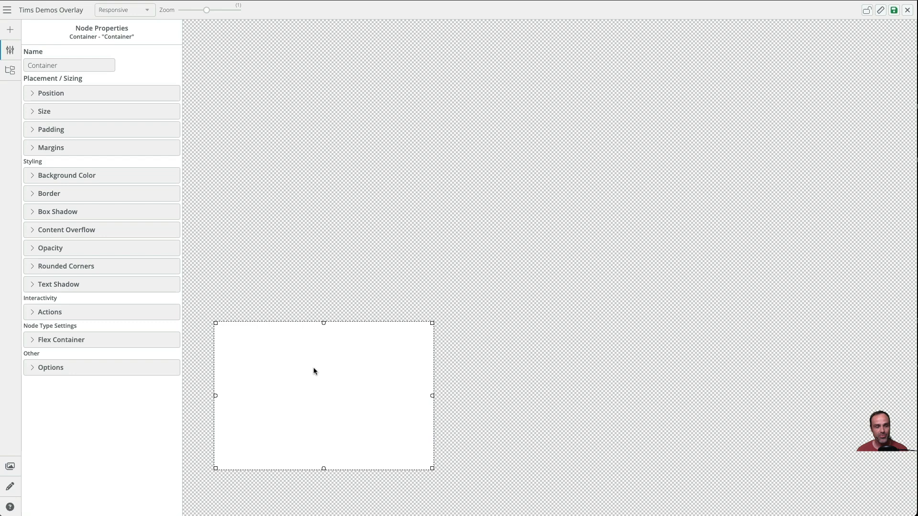
left_click(70, 341)
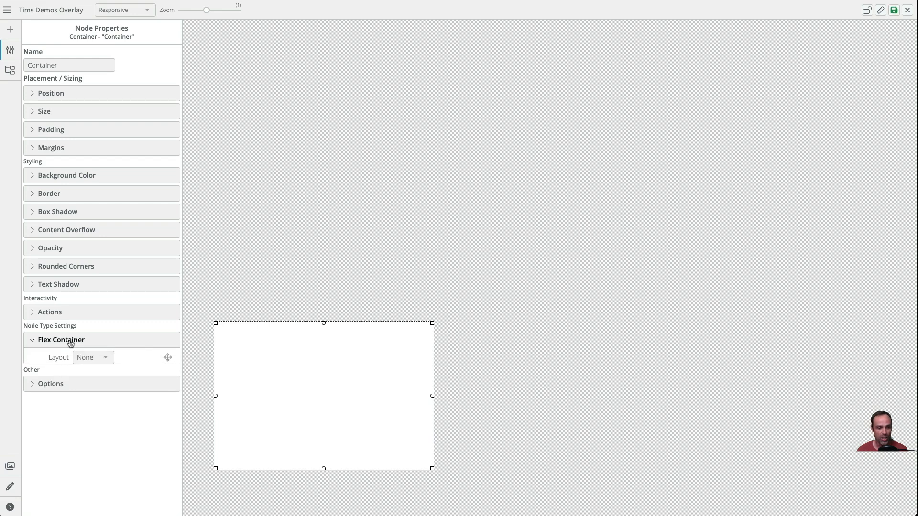
left_click(99, 355)
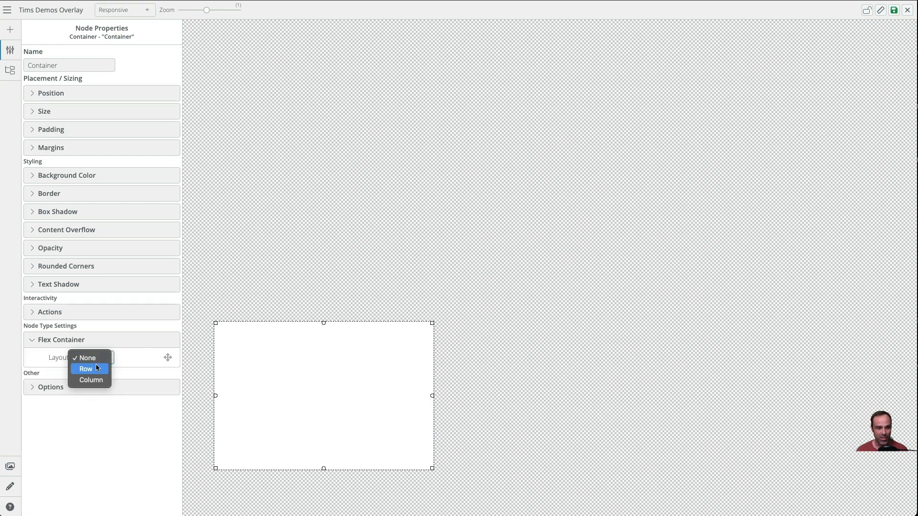
left_click(97, 368)
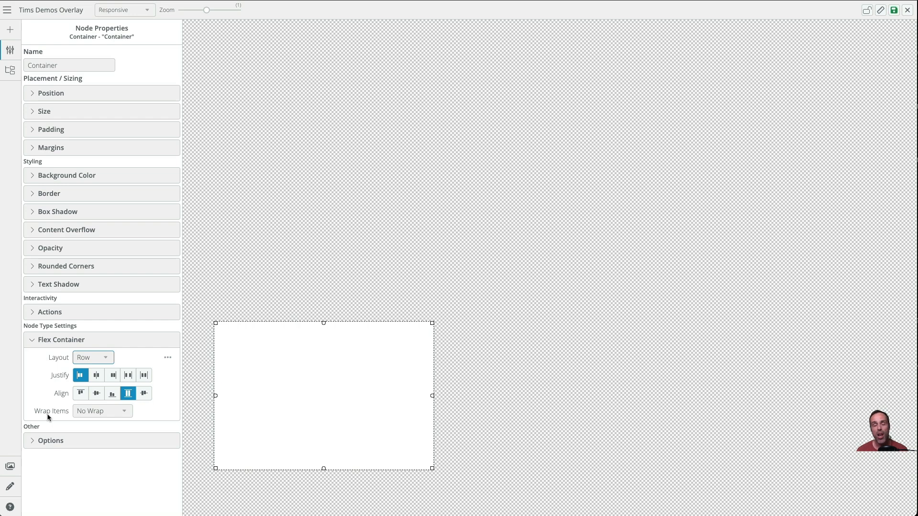
- Nudge the container slightly and give it rounded corners of 25 px on all corners
left_click_drag(340, 388, 364, 388)
left_click_drag(300, 381, 293, 382)
left_click(84, 266)
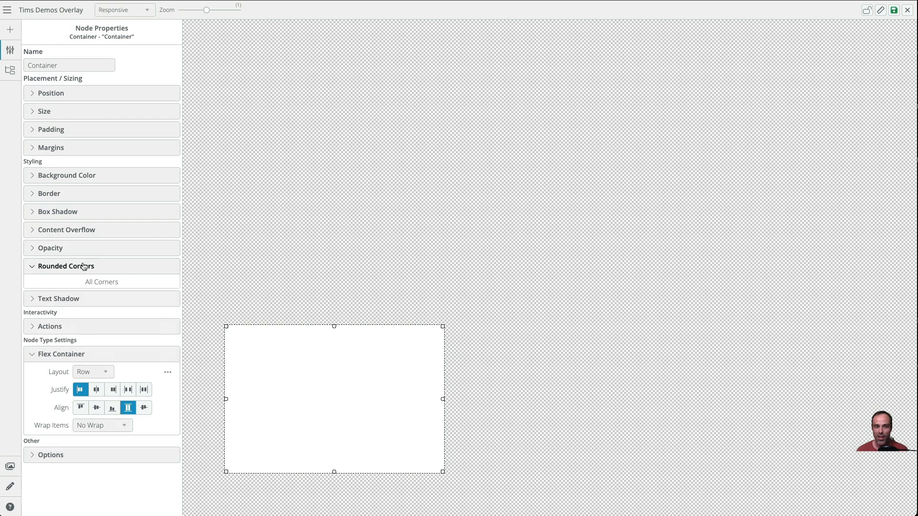
left_click(113, 326)
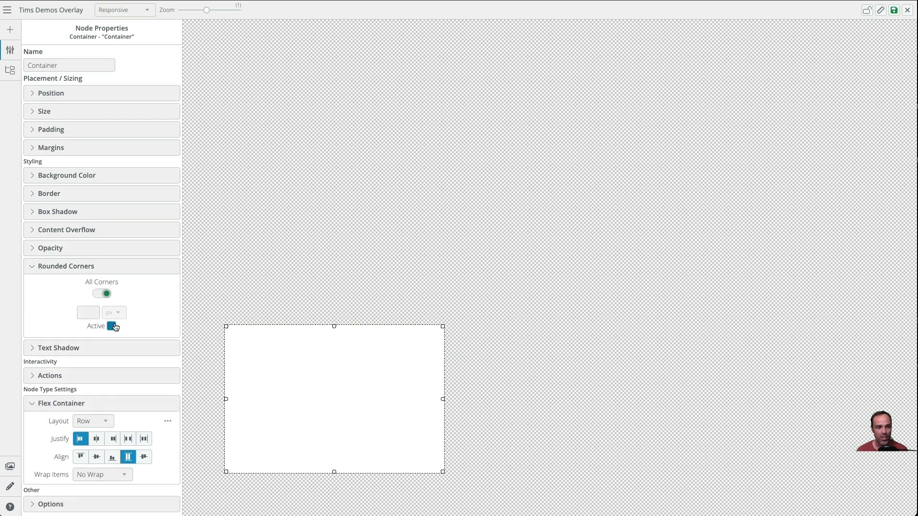
left_click(94, 312)
type("25")
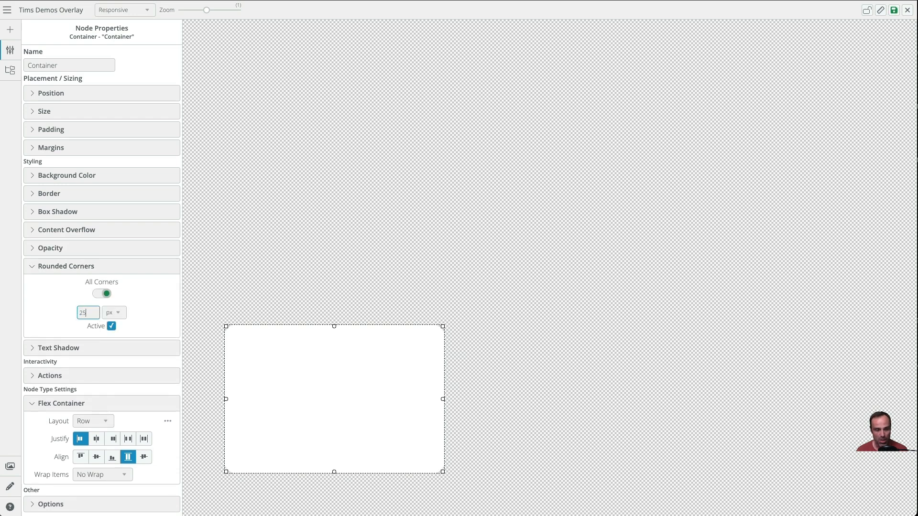
key("Tab")
left_click(297, 297)
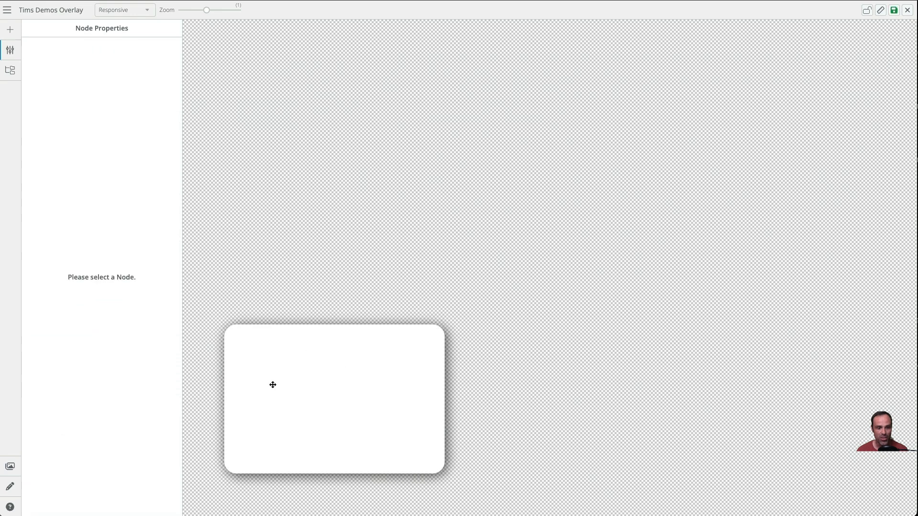
- Add a 2 px grey border on all sides of the container
left_click_drag(327, 388, 330, 263)
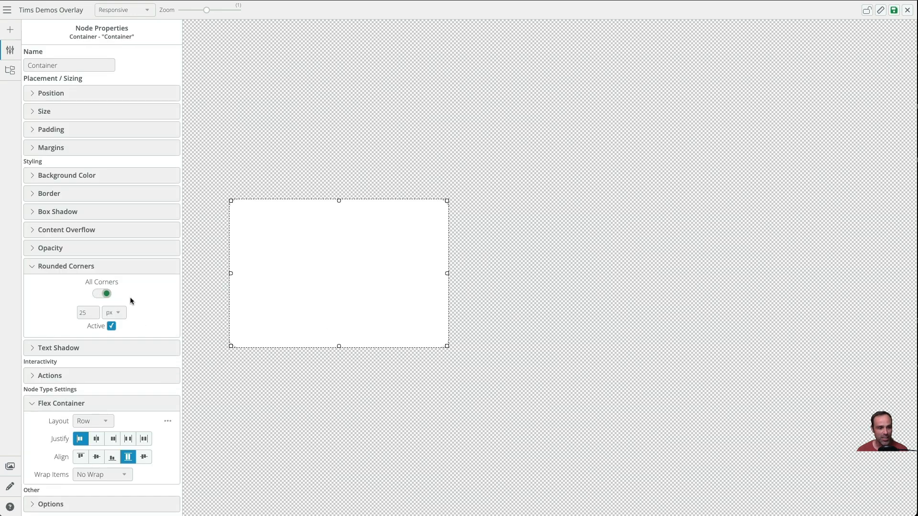
left_click(89, 266)
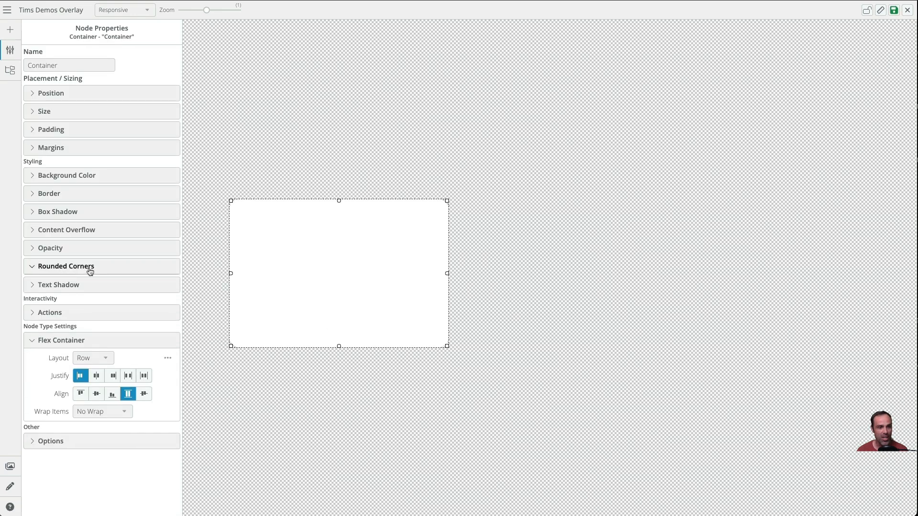
left_click(77, 194)
left_click(108, 254)
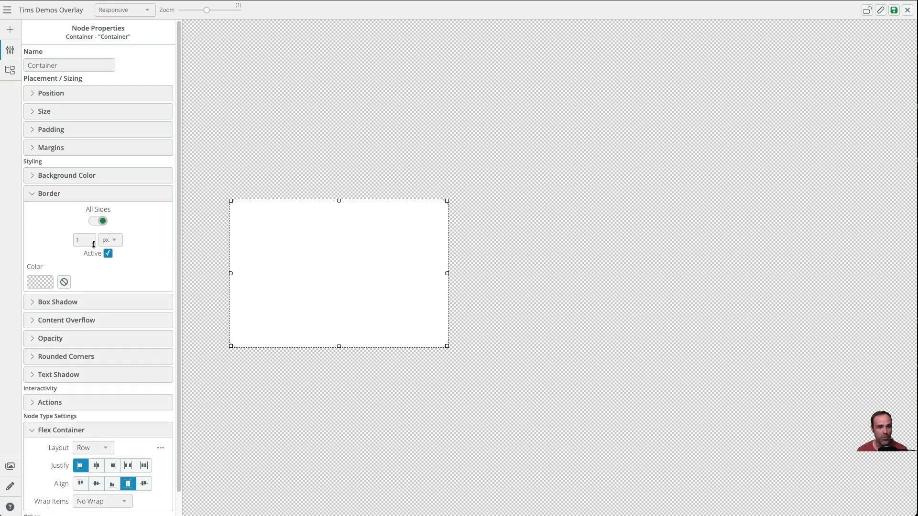
left_click(94, 244)
left_click(49, 283)
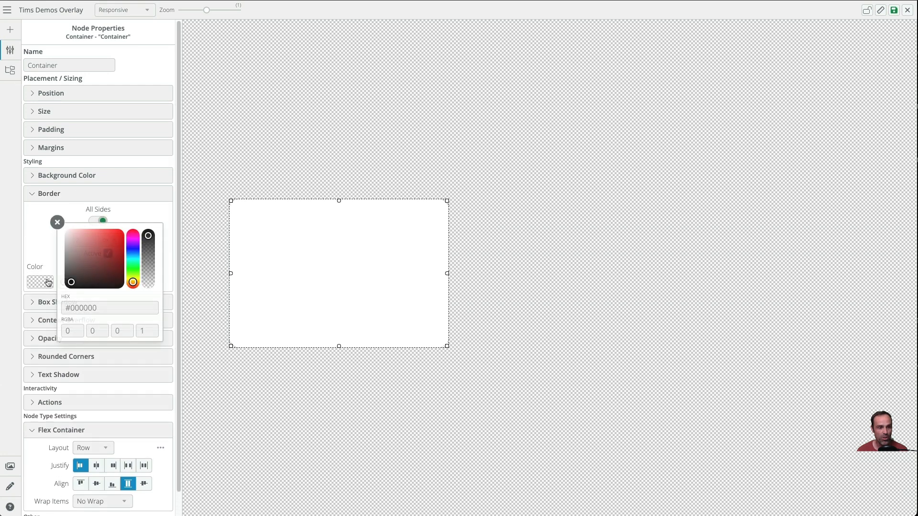
left_click(133, 253)
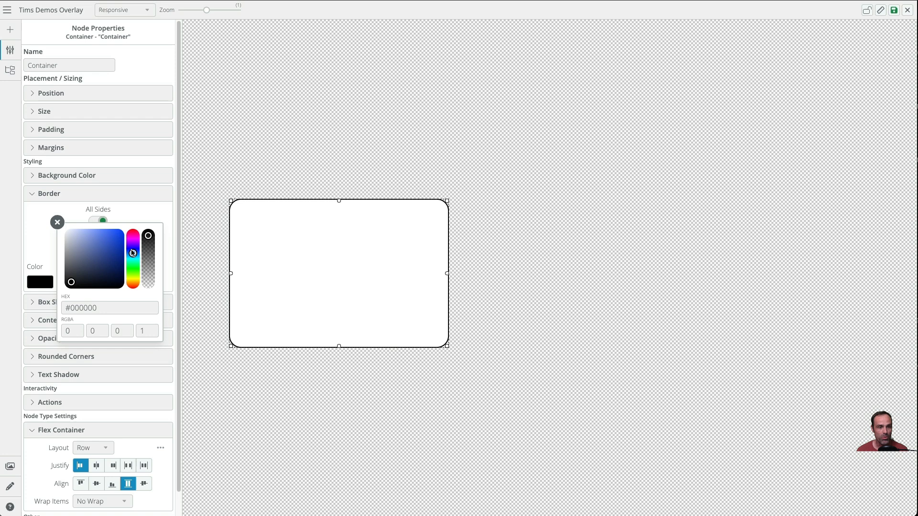
left_click_drag(78, 265, 71, 253)
left_click(63, 222)
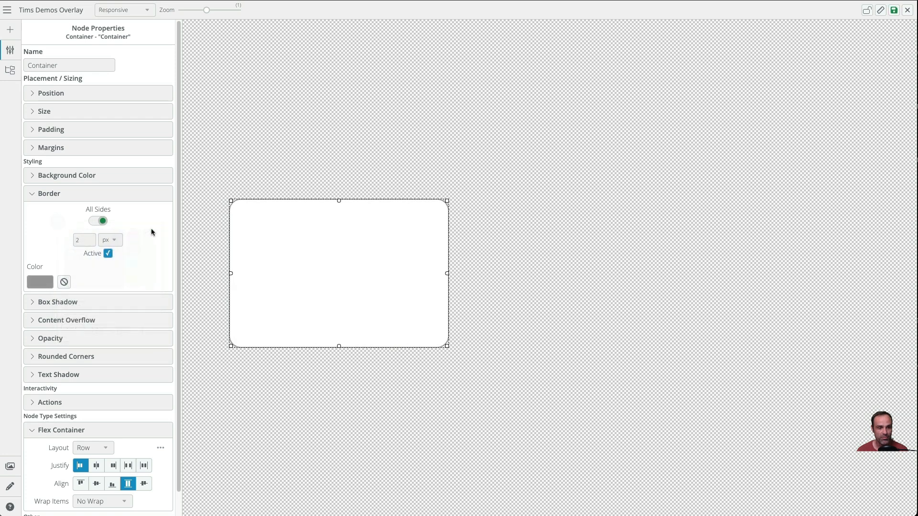
- Move the container to the lower-left area of the canvas
left_click(264, 157)
left_click_drag(369, 343, 368, 385)
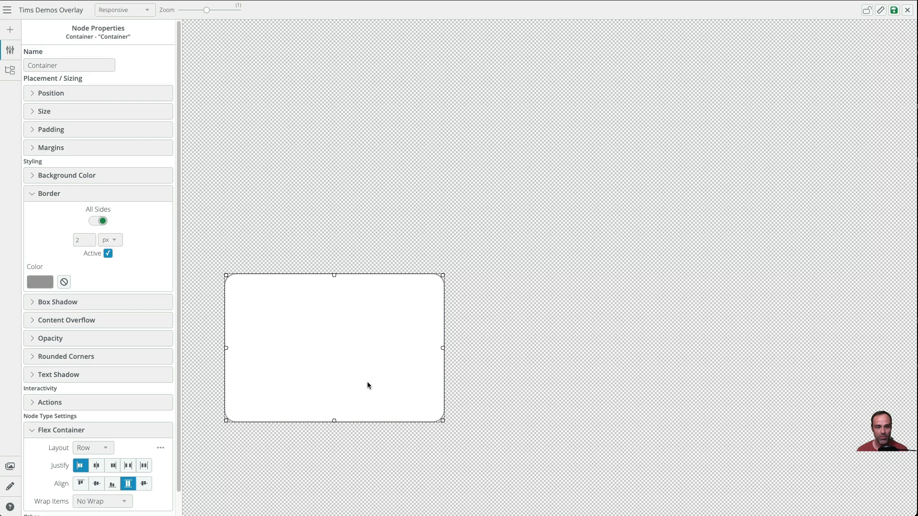
left_click(342, 230)
left_click_drag(311, 330, 276, 331)
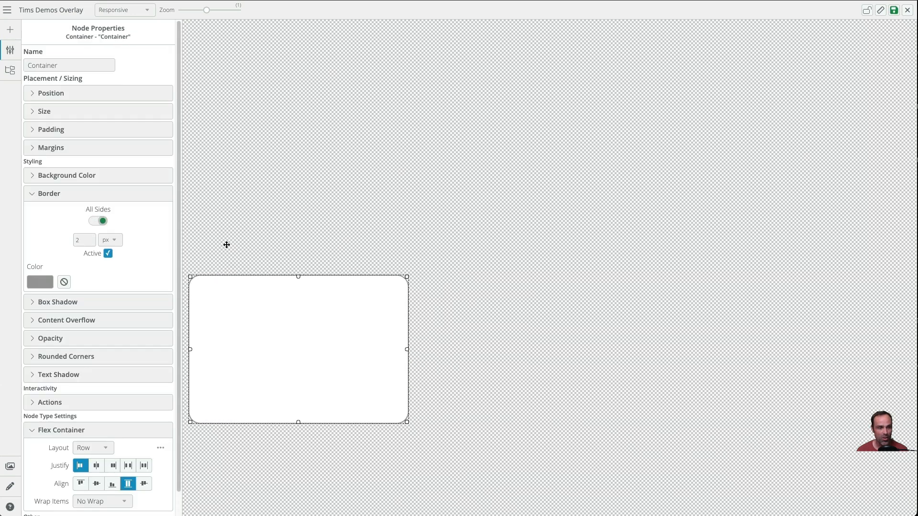
- Insert an image node into the container and set its background image to the up arrow icon
left_click(14, 34)
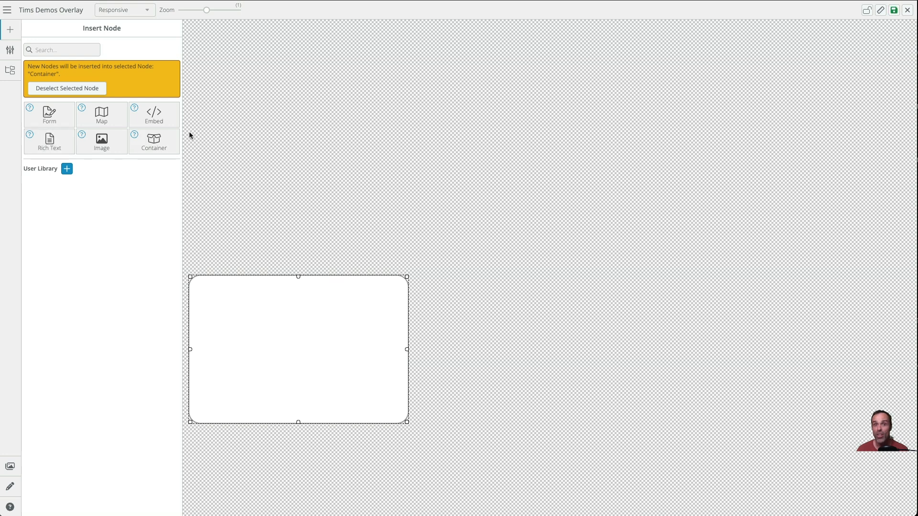
left_click(97, 144)
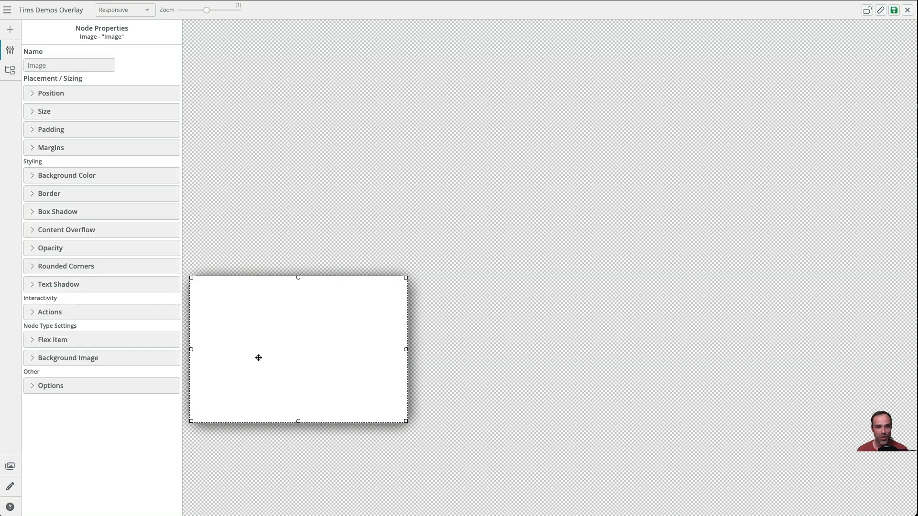
left_click(68, 358)
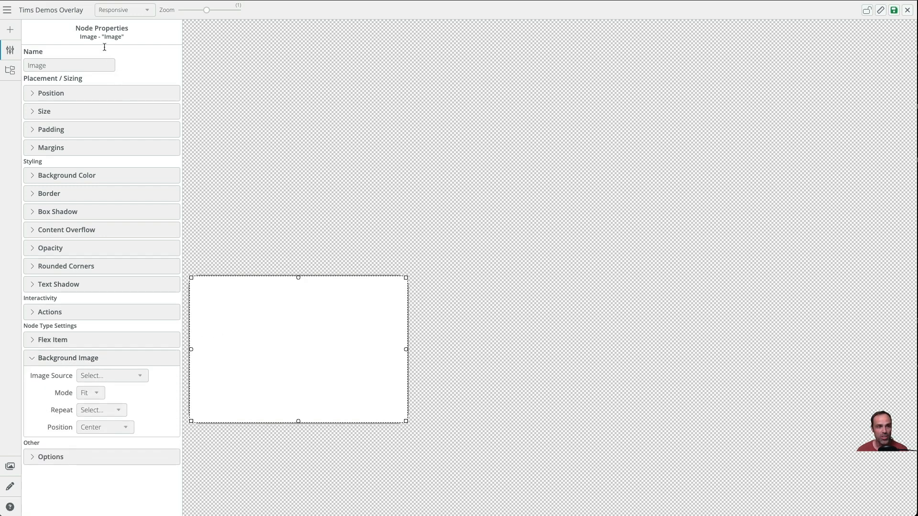
left_click(124, 371)
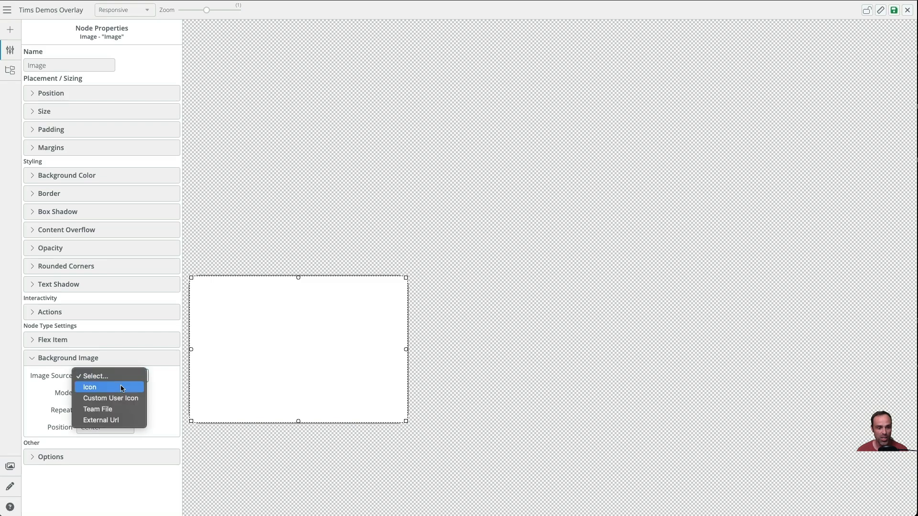
left_click(122, 388)
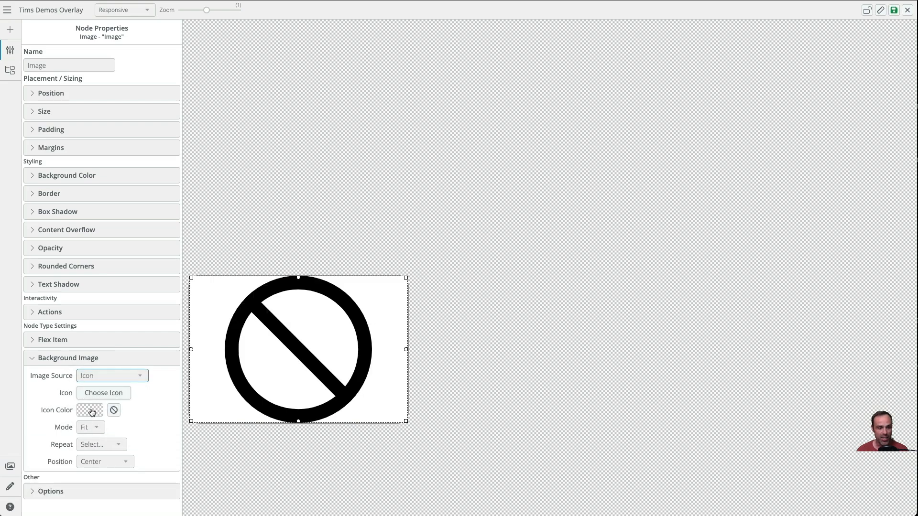
left_click(122, 391)
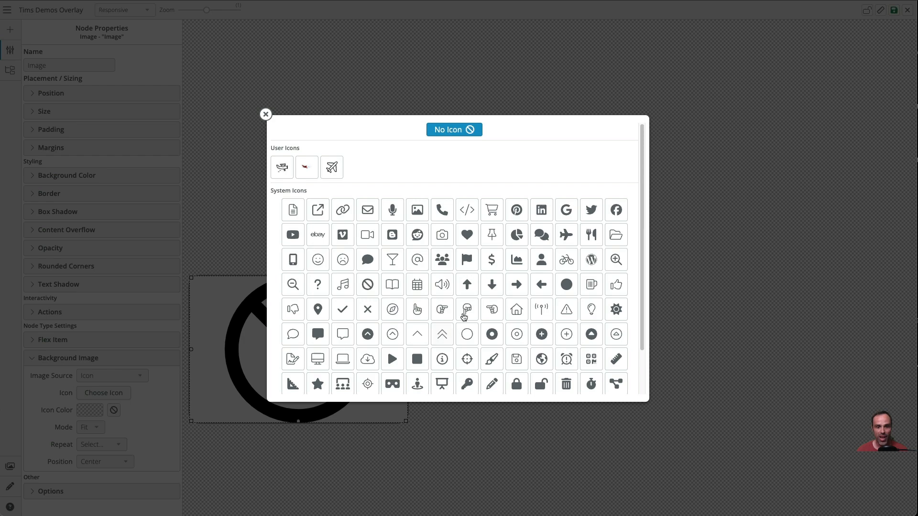
left_click(468, 286)
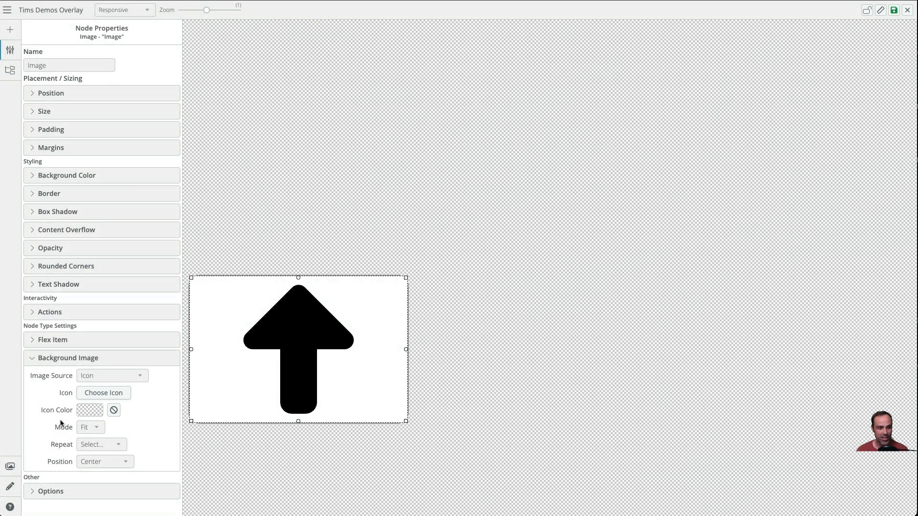
- Duplicate the image node and change the copy's icon to the down arrow
left_click(53, 491)
scroll(53, 489, "down", 1)
left_click(100, 474)
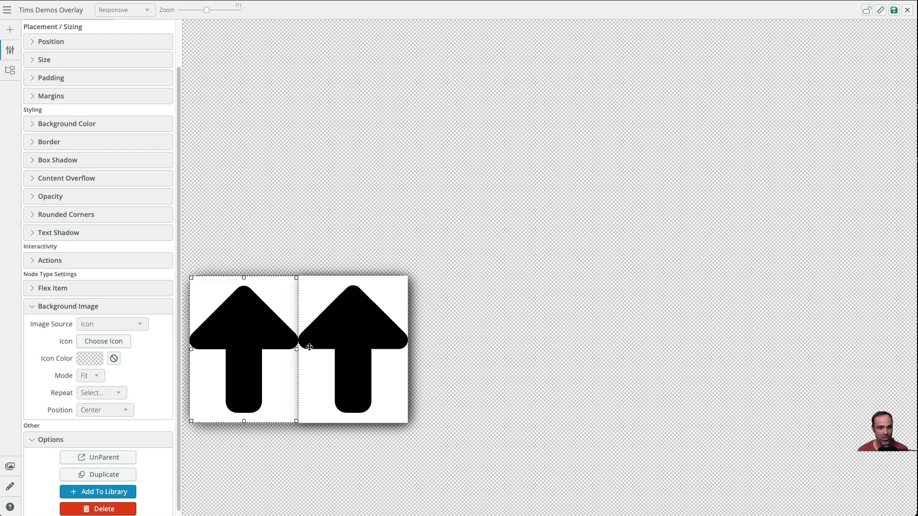
left_click(389, 342)
left_click(103, 342)
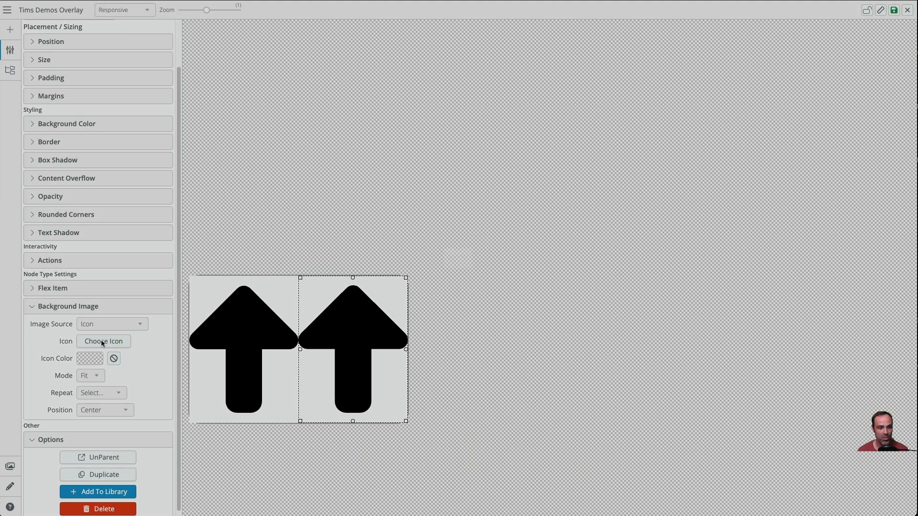
left_click(492, 285)
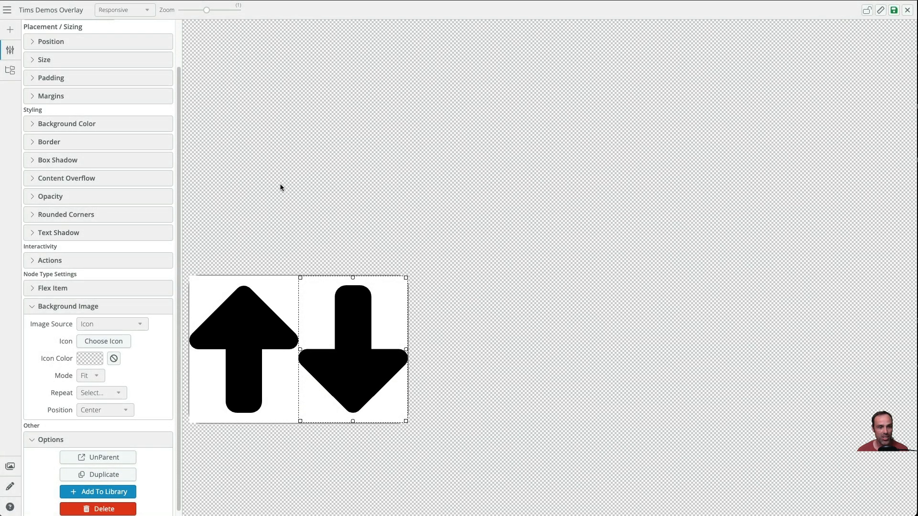
- Rename the container node to "Menu Container" in the node layers list
left_click(254, 331)
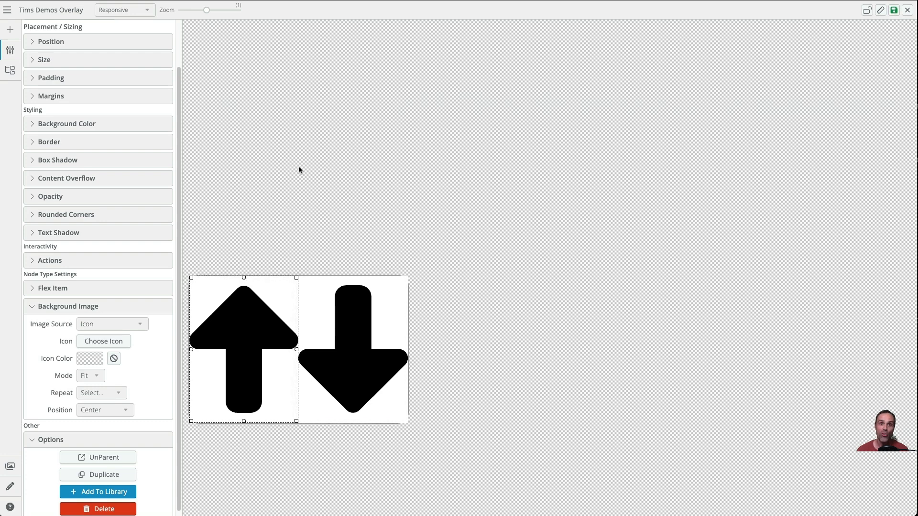
left_click(10, 72)
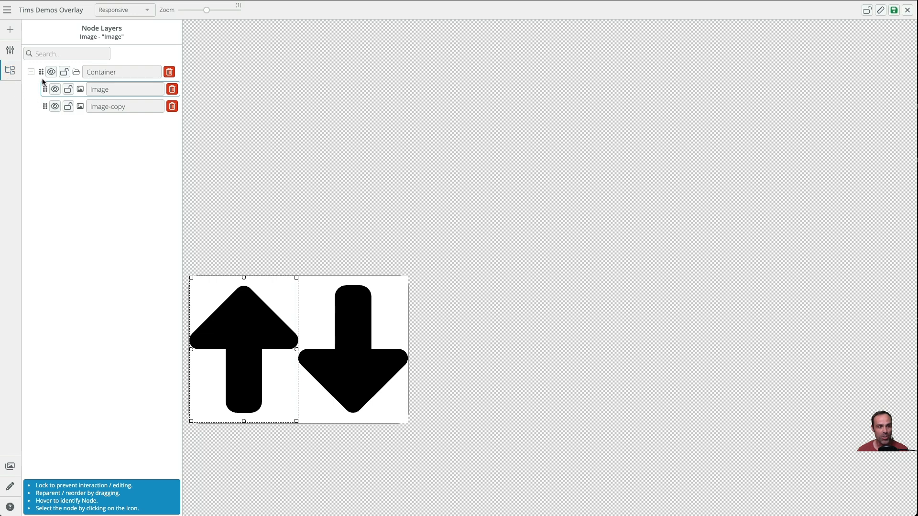
left_click(31, 72)
left_click(32, 72)
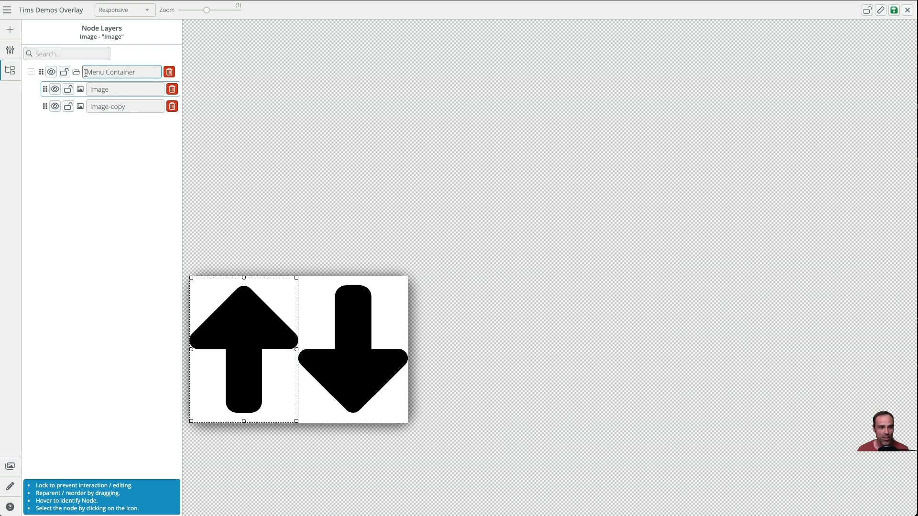
- Rename the first image node to "Up Arrow"
left_click(117, 89)
type("Up Arrow")
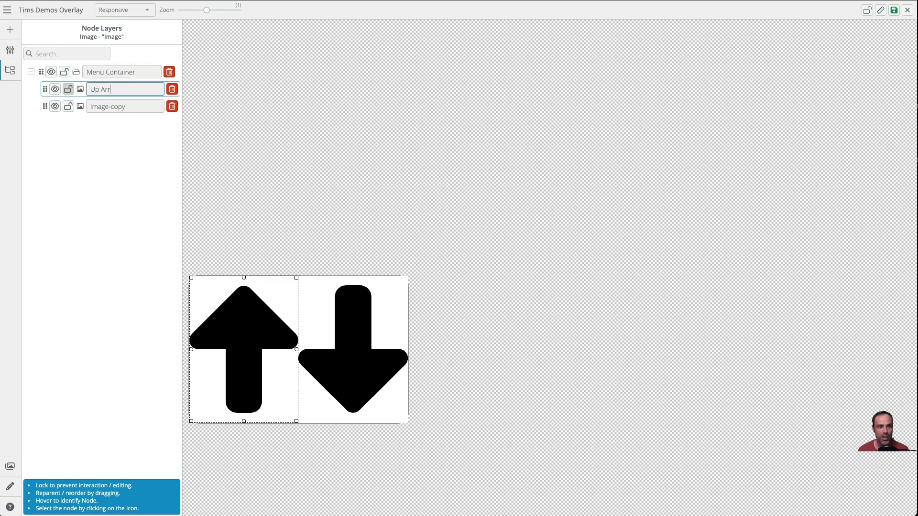
key("Return")
- Rename the second image node to "Down Arrow"
left_click(138, 107)
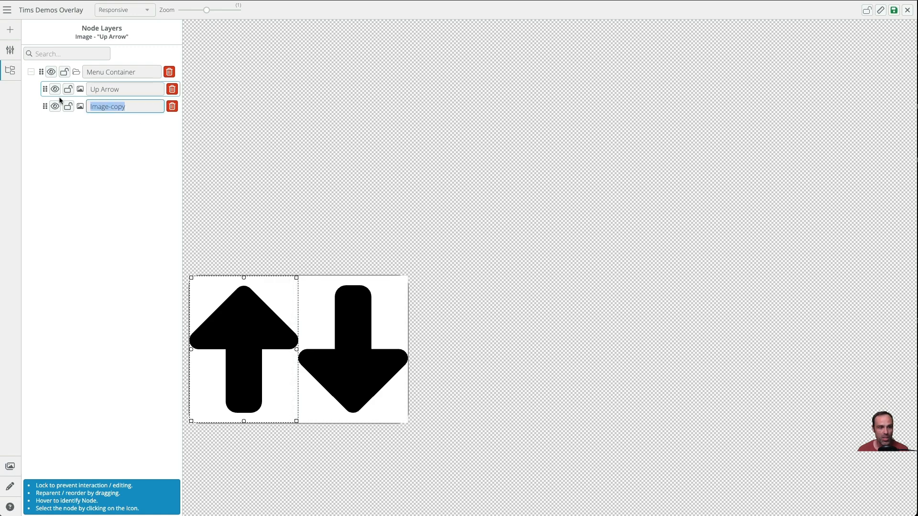
type("Down Arrow")
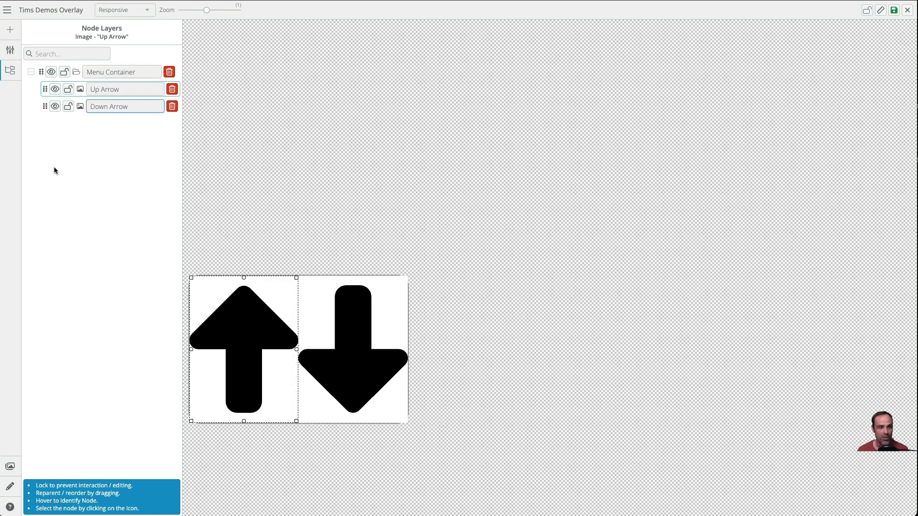
key("Return")
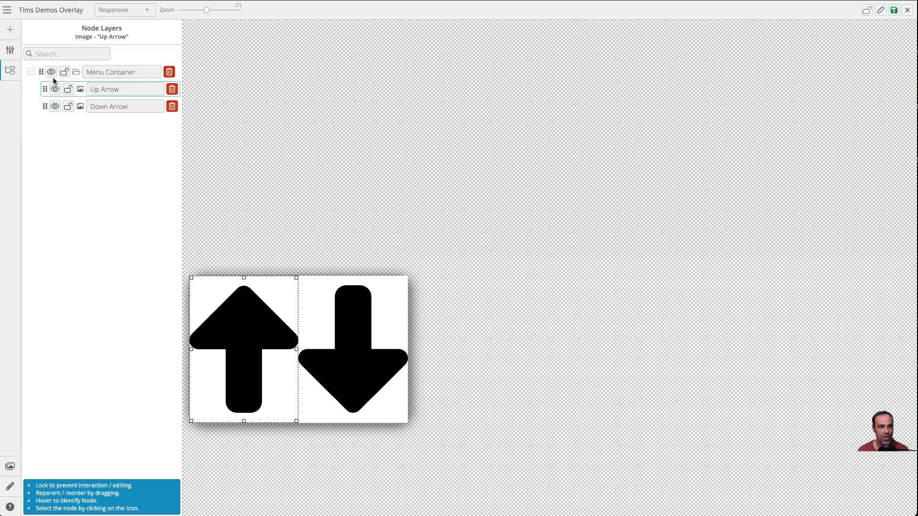
left_click(80, 74)
left_click(10, 50)
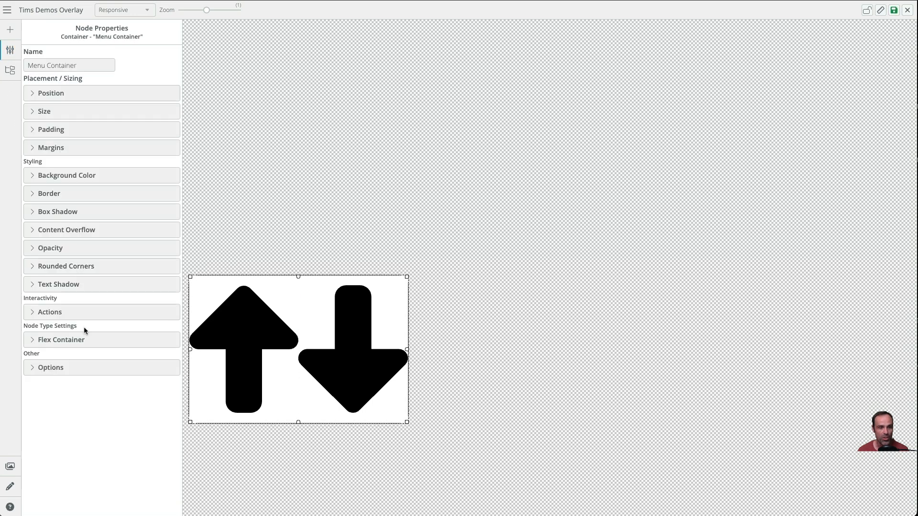
left_click(492, 304)
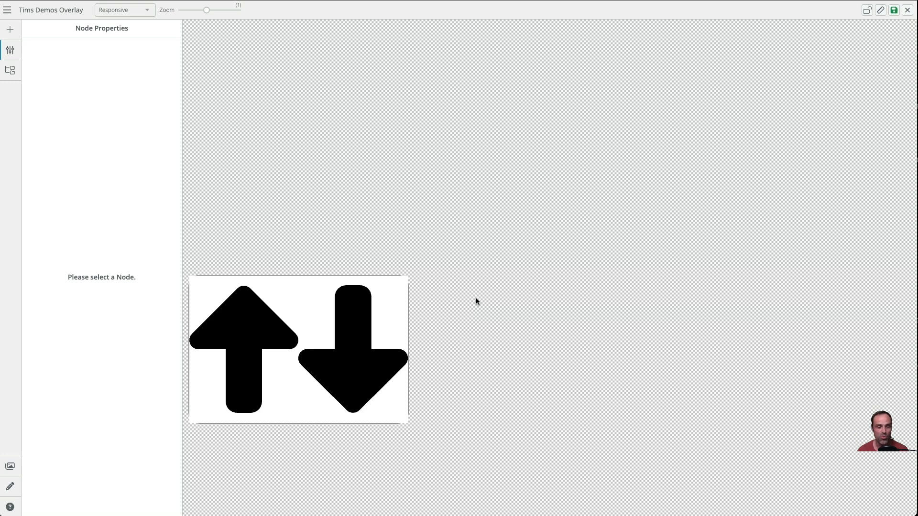
left_click(216, 319)
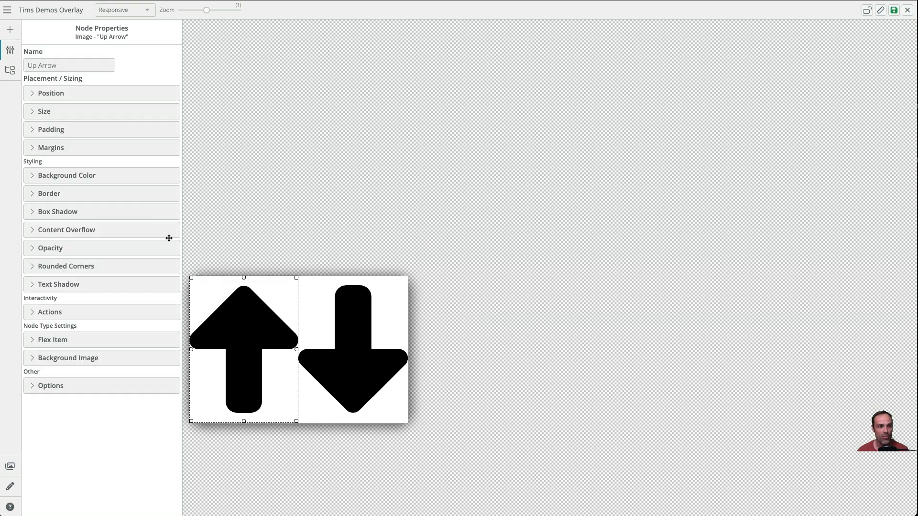
- Set the Menu Container's content overflow to Hidden for both X and Y
left_click(13, 74)
left_click(76, 72)
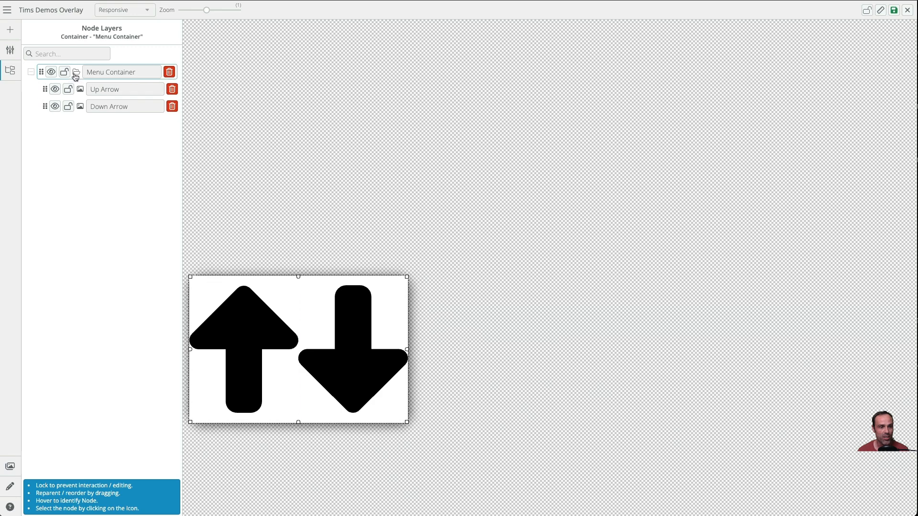
left_click(10, 50)
left_click(71, 230)
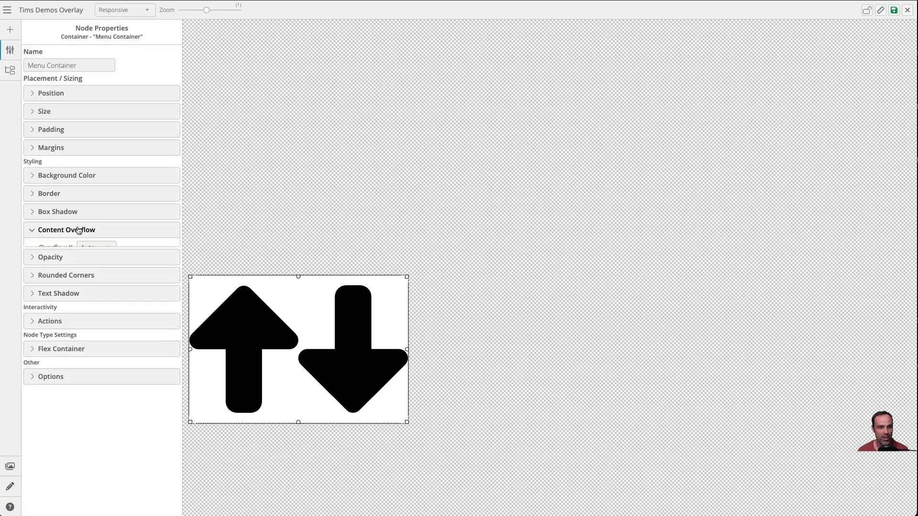
left_click(98, 247)
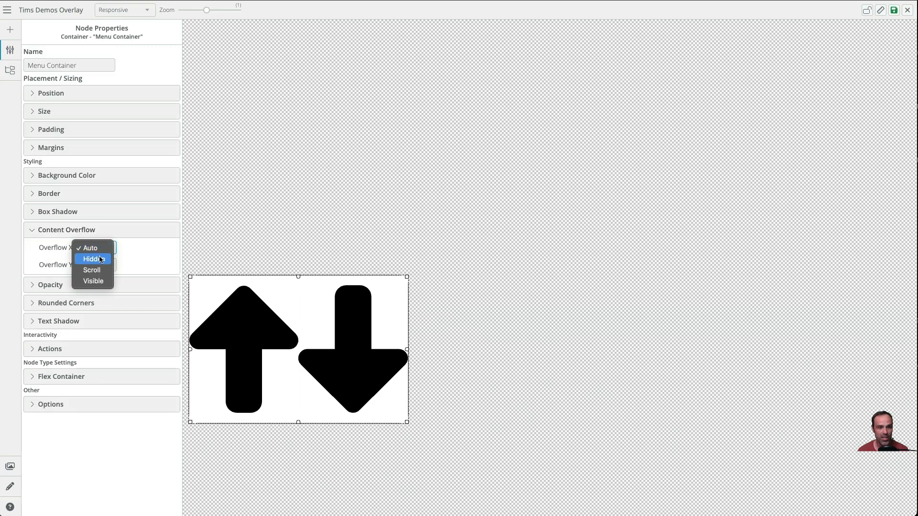
left_click(98, 259)
left_click(99, 264)
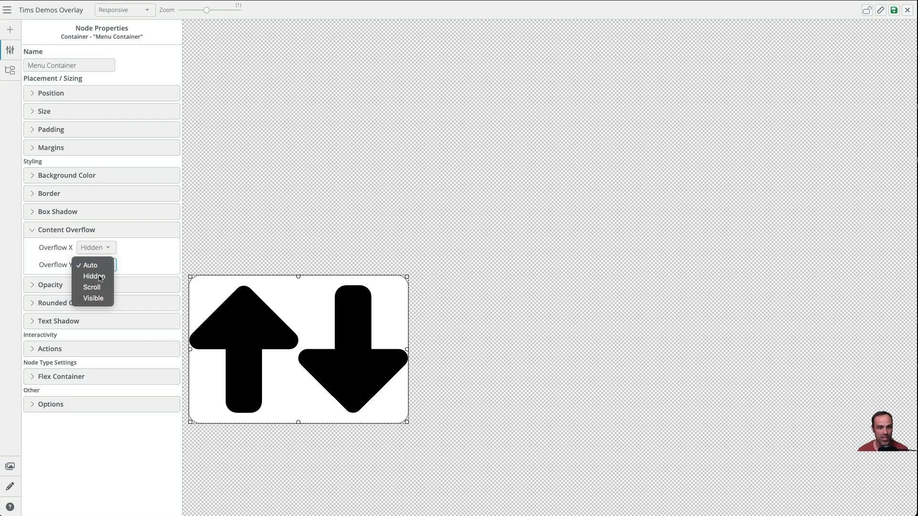
left_click(94, 276)
left_click(304, 230)
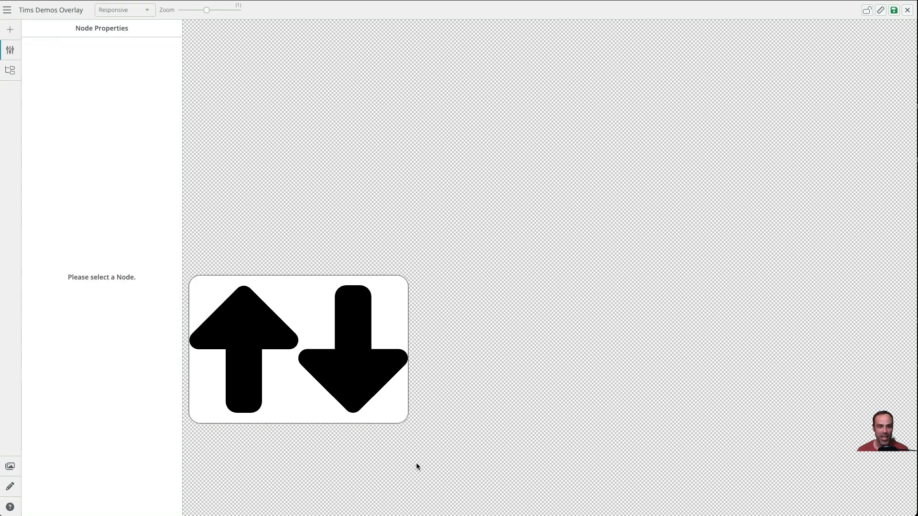
- Change the Menu Container's flex layout to Column so the arrows stack vertically
left_click(10, 71)
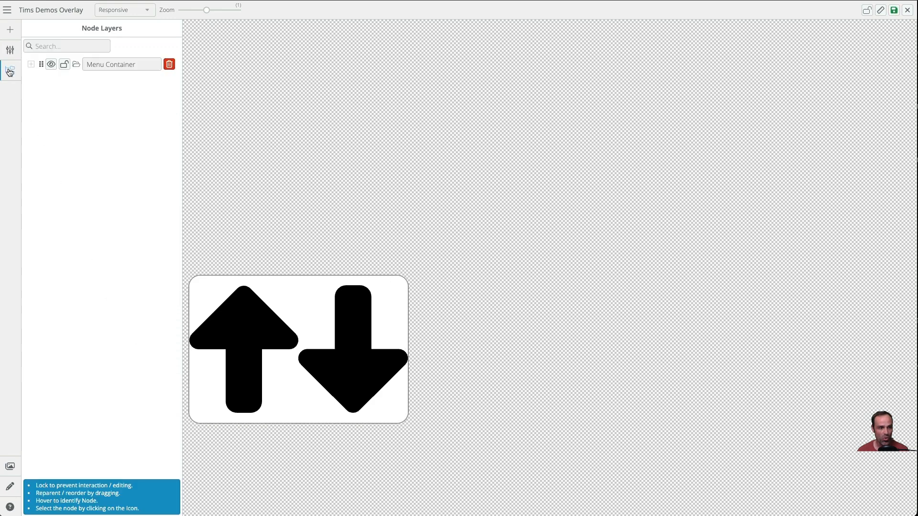
left_click(76, 65)
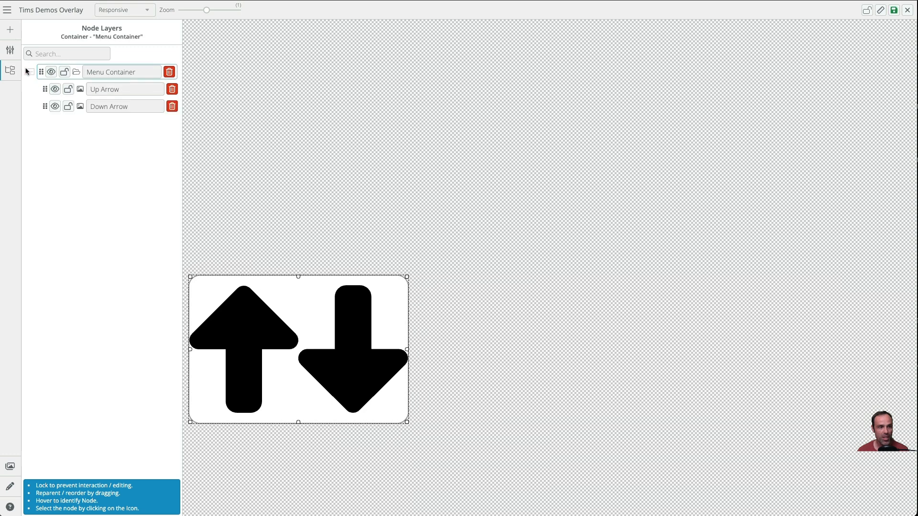
left_click(12, 53)
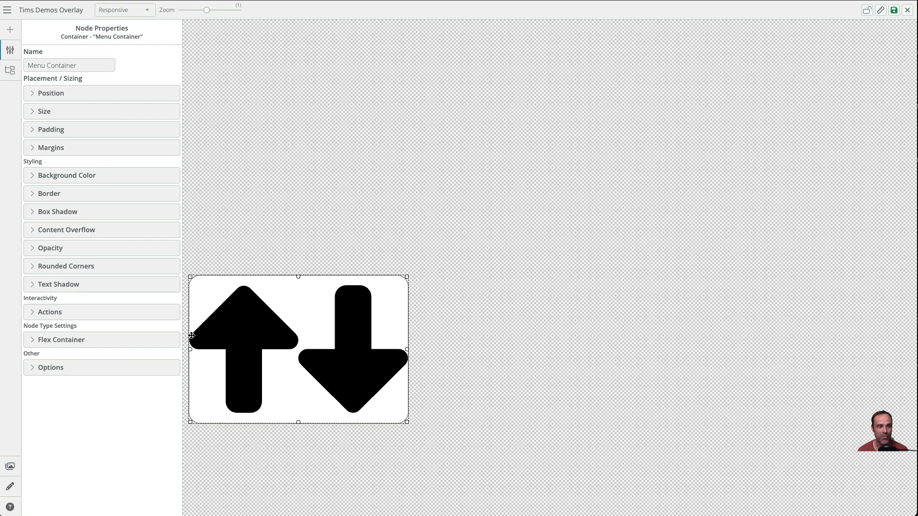
left_click(91, 343)
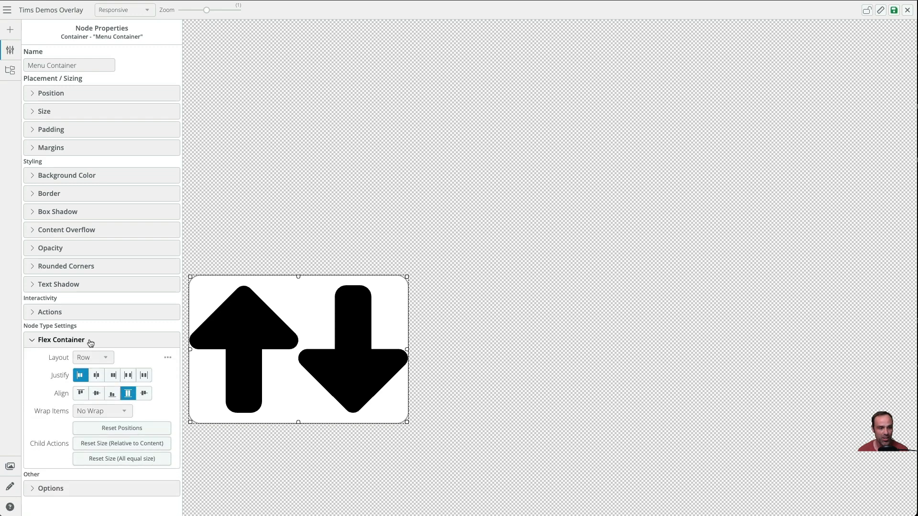
left_click(91, 357)
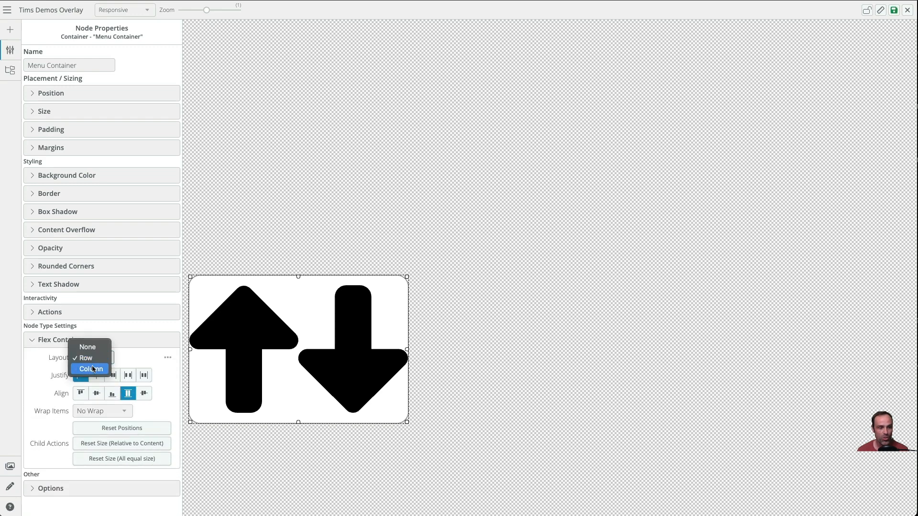
left_click(93, 369)
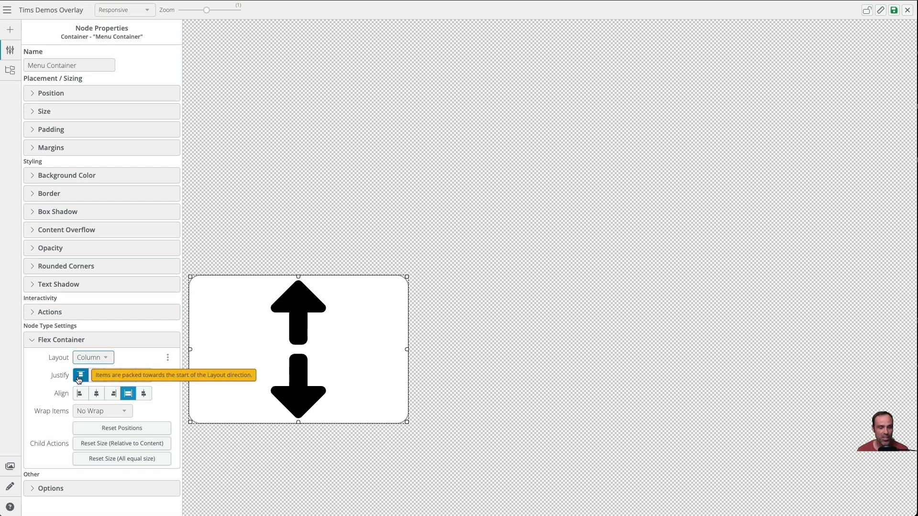
- Lock both the Down Arrow and Up Arrow image nodes
left_click(277, 390)
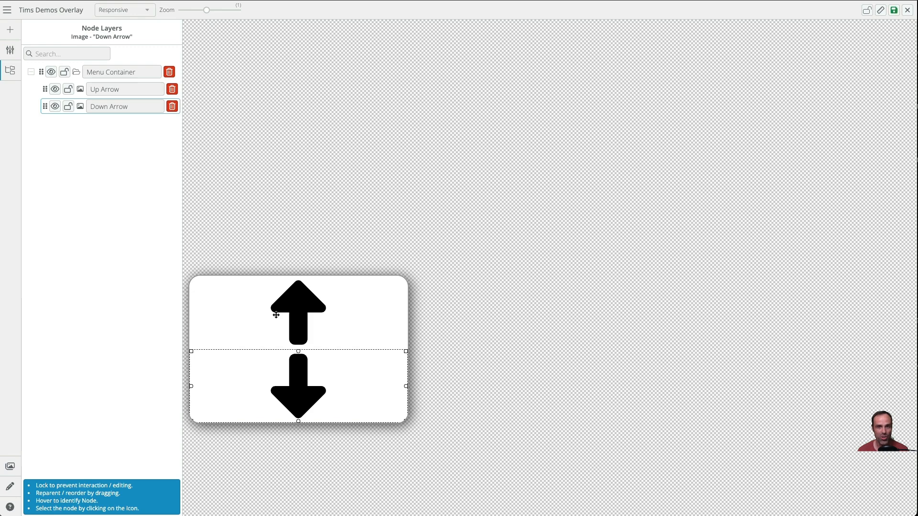
left_click(70, 107)
left_click(68, 81)
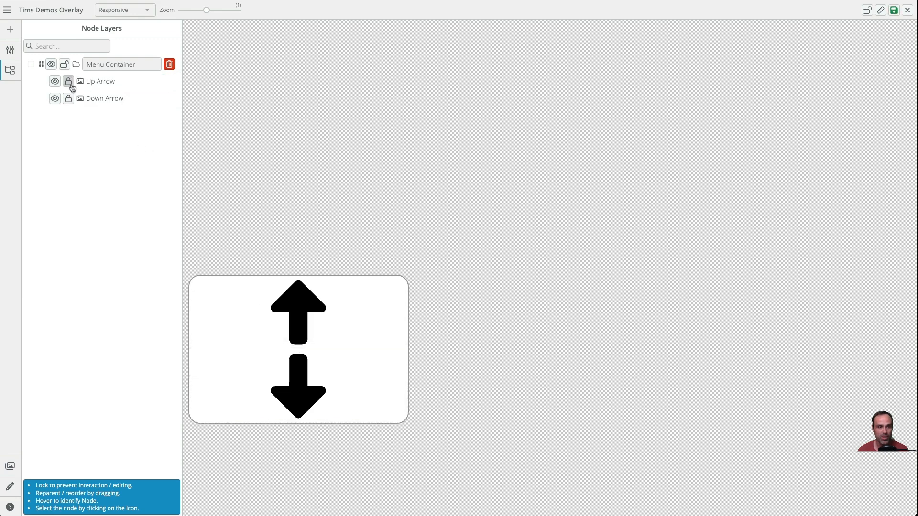
- Move the menu container to the top edge and resize it narrower to fit the stacked arrows
left_click(296, 356)
left_click_drag(343, 367, 343, 117)
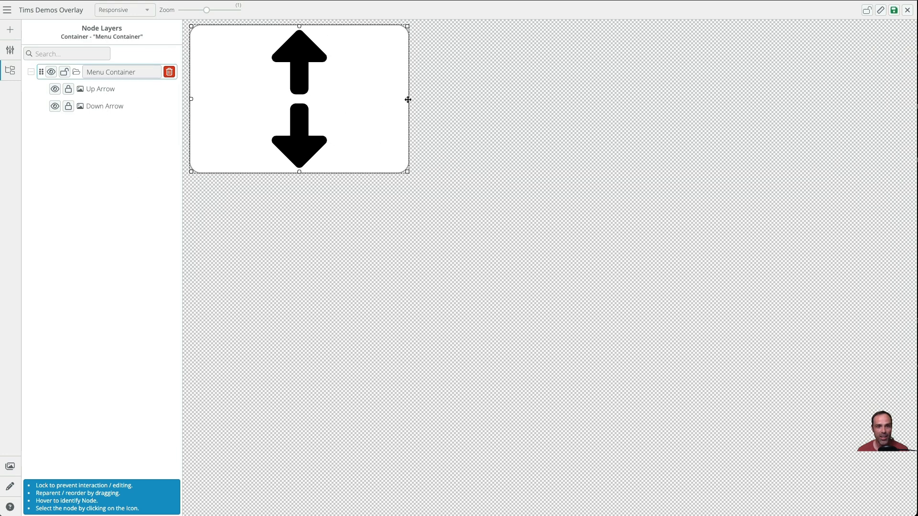
left_click_drag(408, 100, 269, 93)
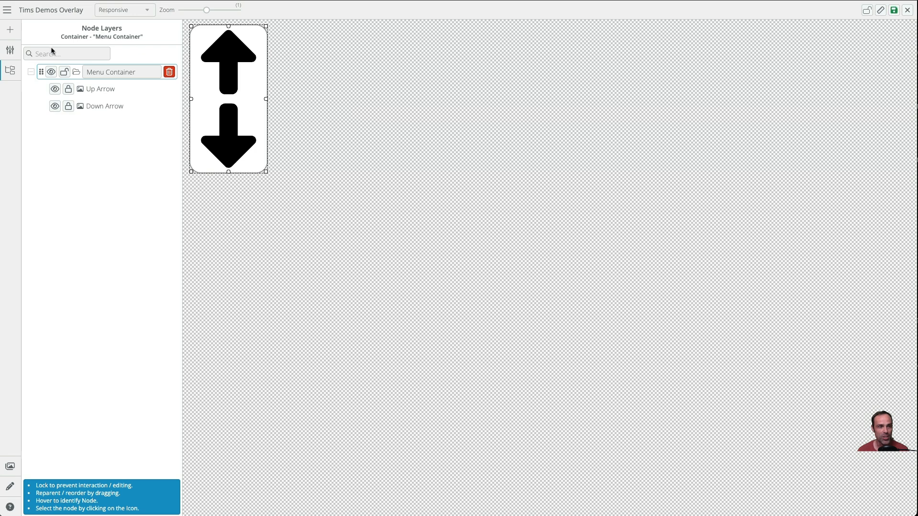
left_click_drag(254, 106, 254, 108)
- Set the container's top position to 8 px
left_click(13, 54)
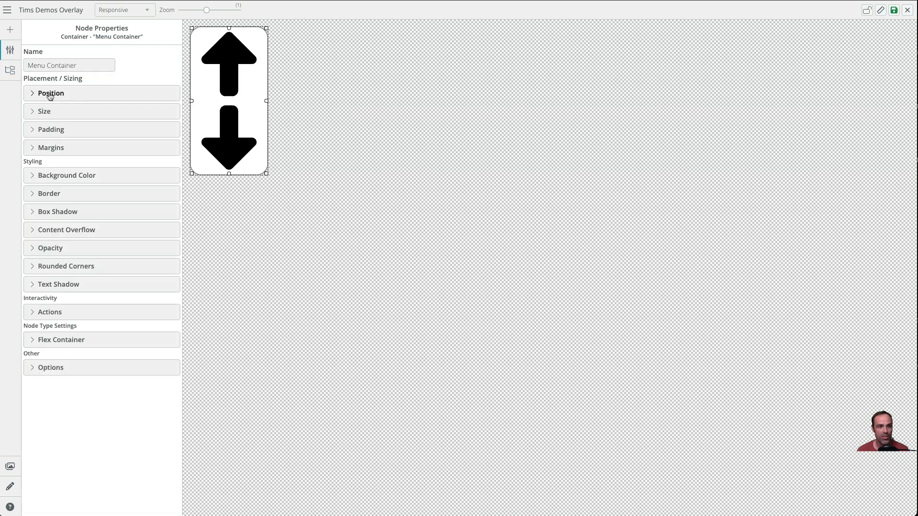
left_click(62, 98)
left_click(114, 111)
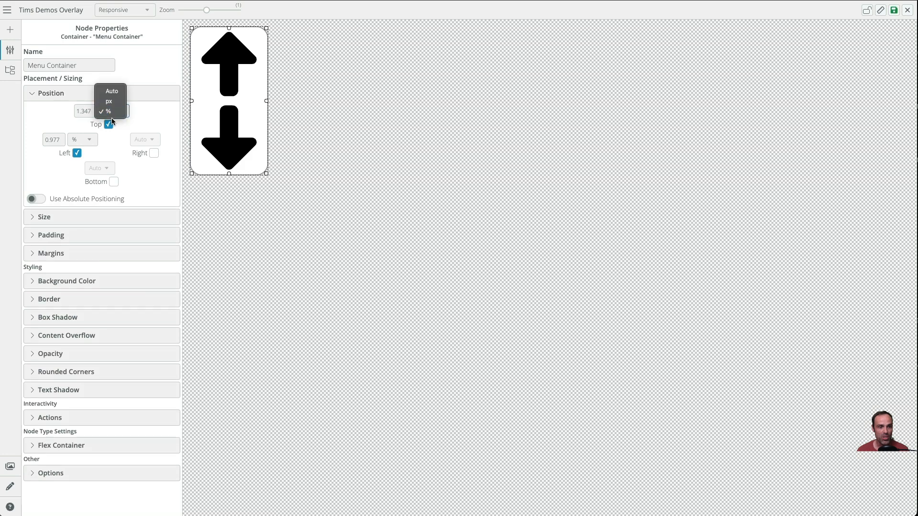
left_click(109, 102)
left_click_drag(89, 114, 60, 110)
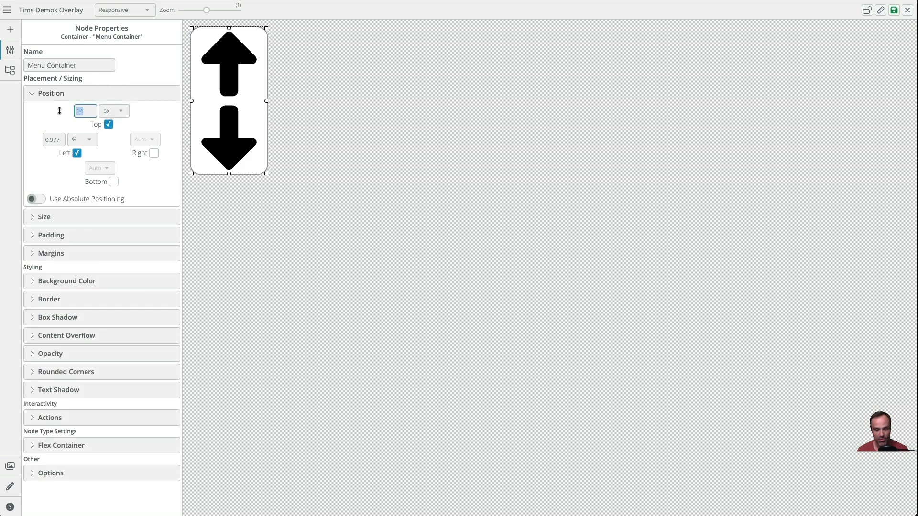
type("8")
- Anchor the container to the right instead of the left, with an 8 px right offset
left_click(82, 142)
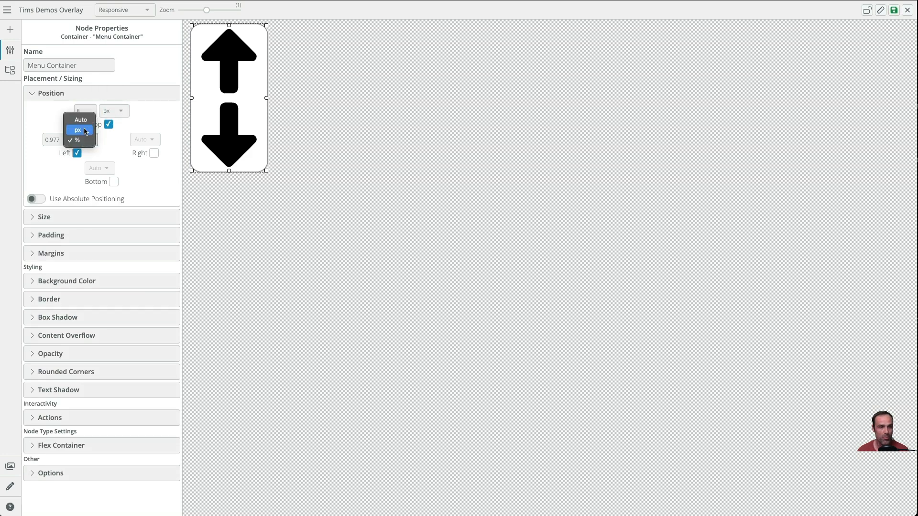
left_click(85, 130)
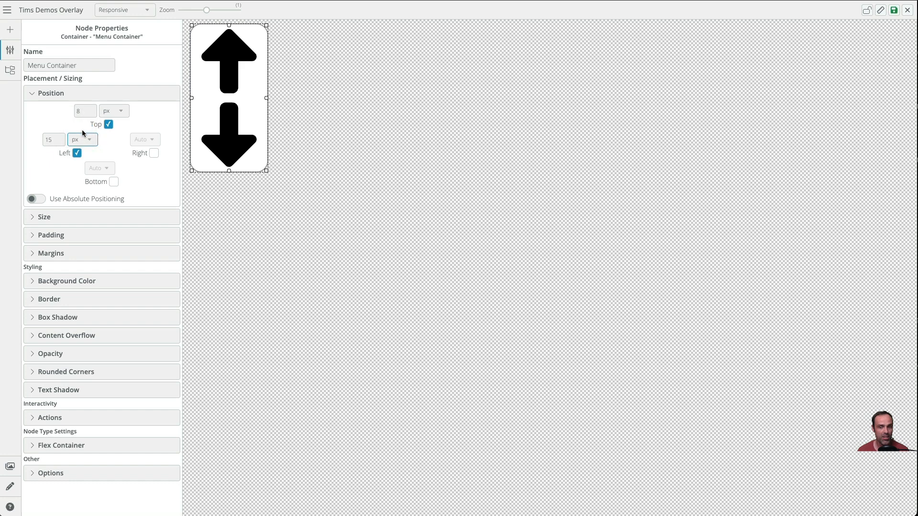
left_click_drag(59, 139, 29, 140)
left_click(154, 153)
left_click(72, 153)
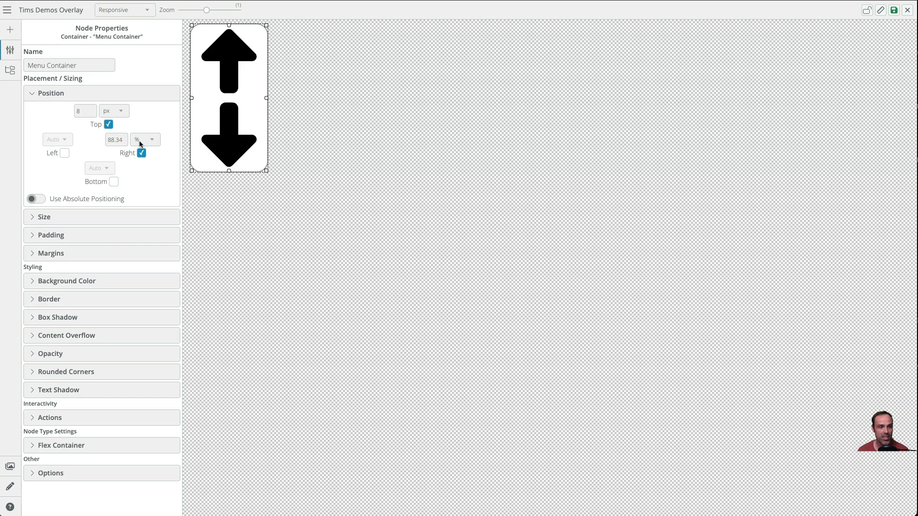
left_click(140, 144)
left_click(145, 131)
left_click_drag(125, 140, 93, 140)
type("8")
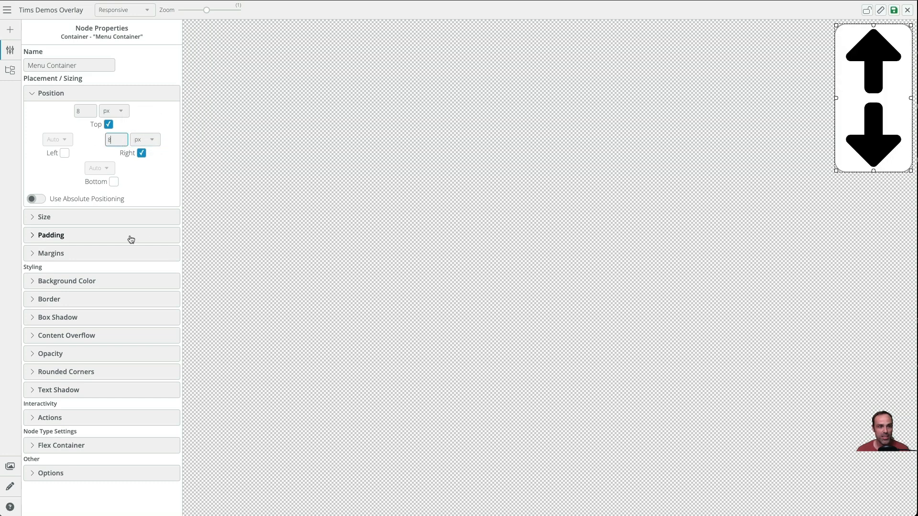
left_click(51, 93)
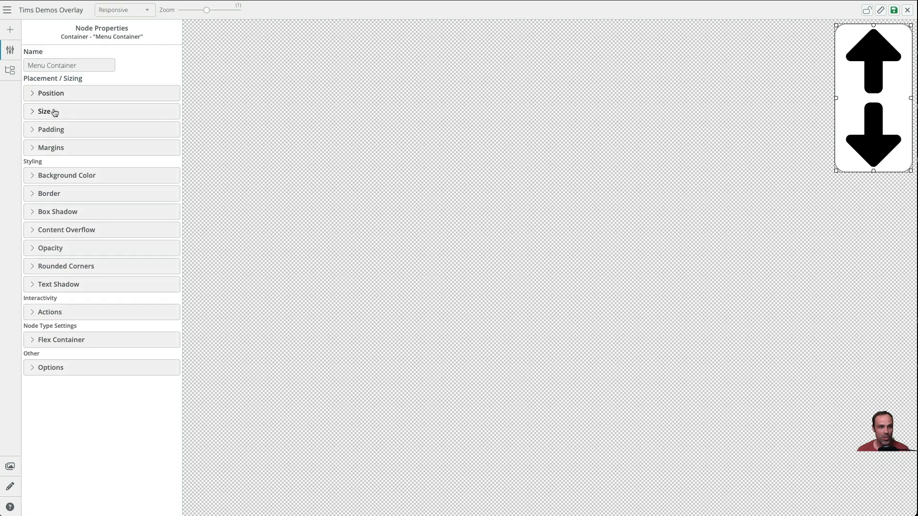
- Preview the menu container's sizing on iPhone 6/7/8 and iPad Pro 12.9" in both orientations, then return to Responsive
left_click(49, 111)
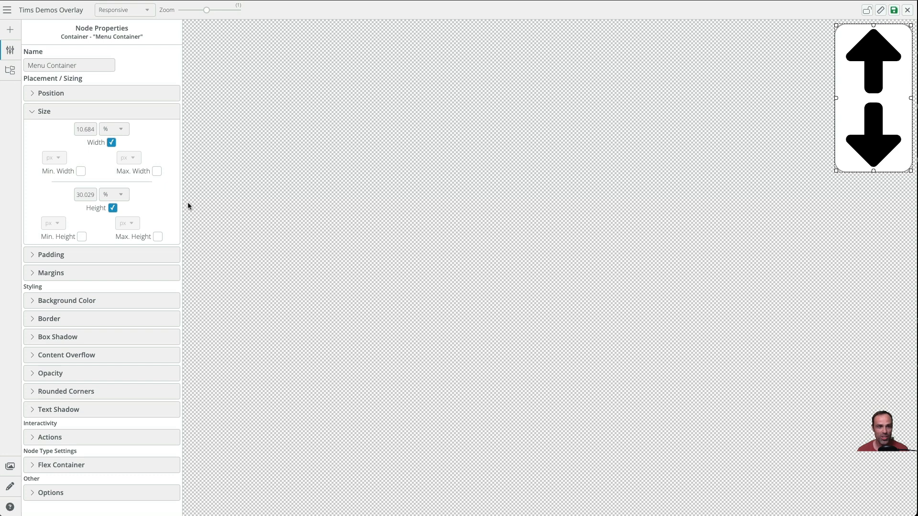
left_click(129, 11)
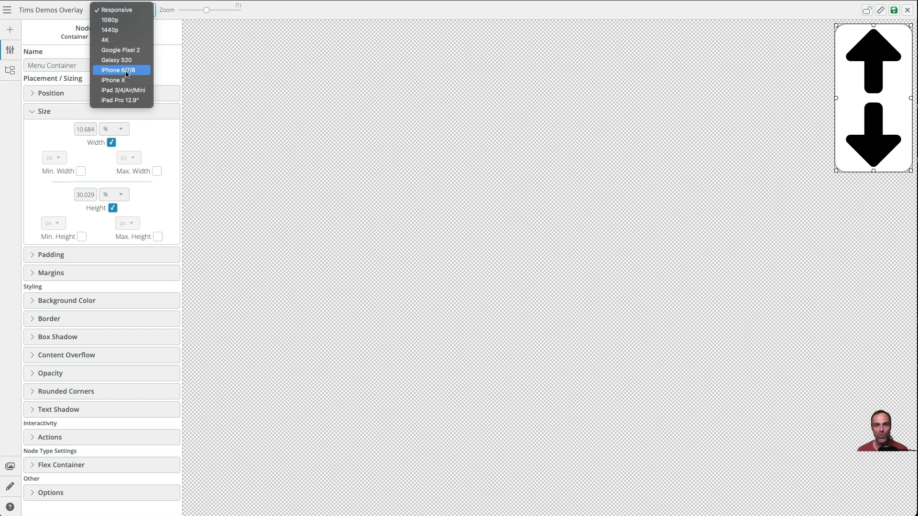
left_click(127, 70)
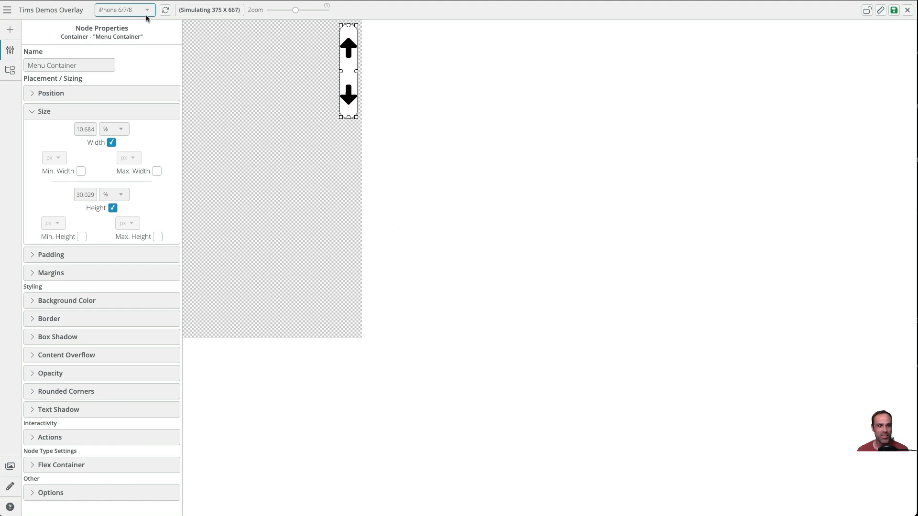
left_click(166, 10)
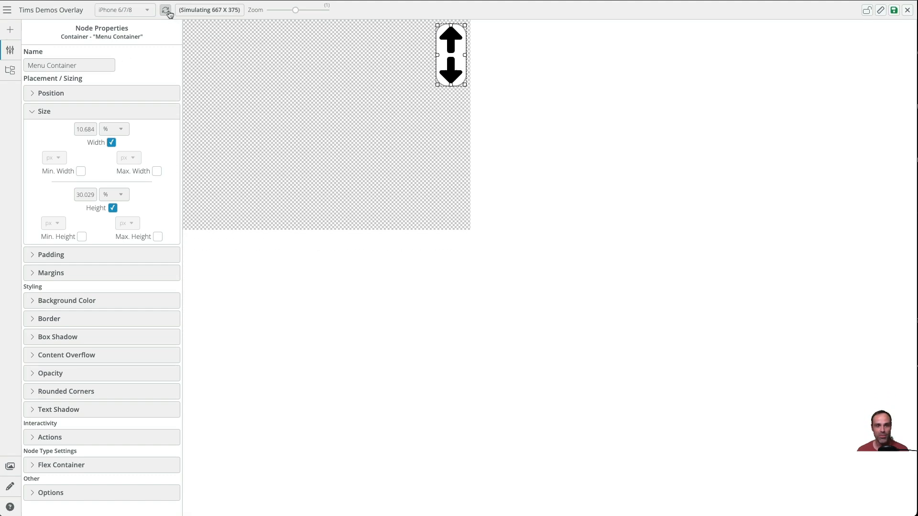
left_click(166, 10)
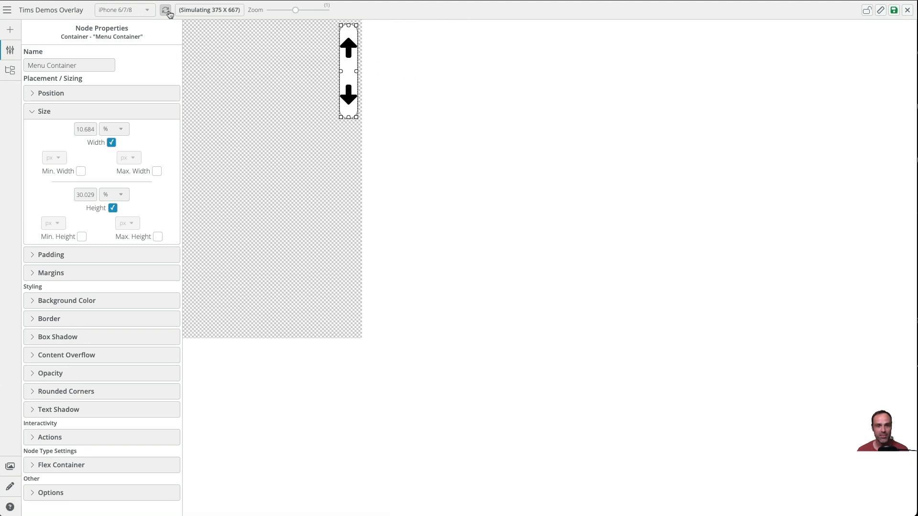
left_click(166, 10)
left_click(129, 10)
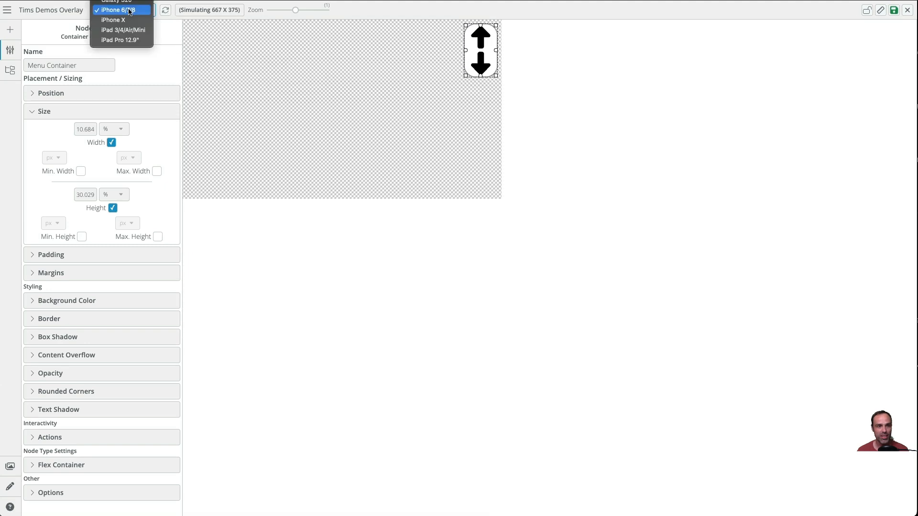
left_click(131, 40)
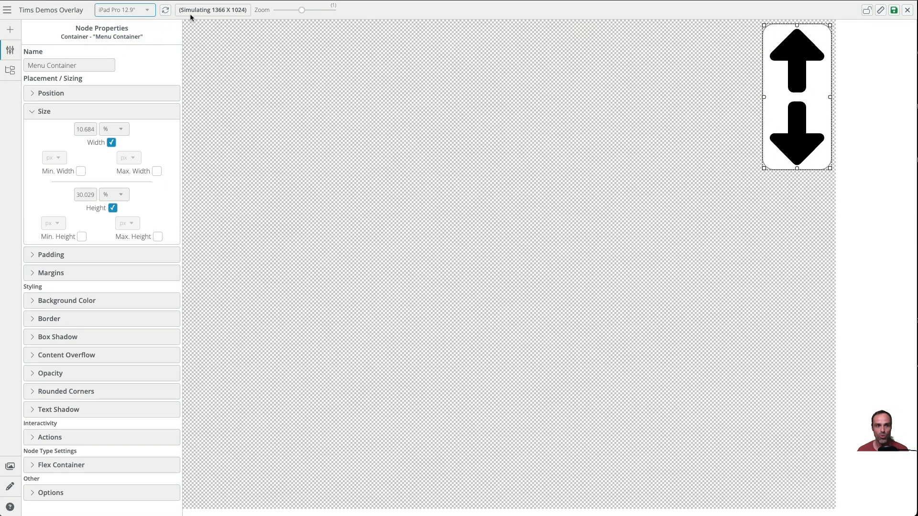
left_click(169, 11)
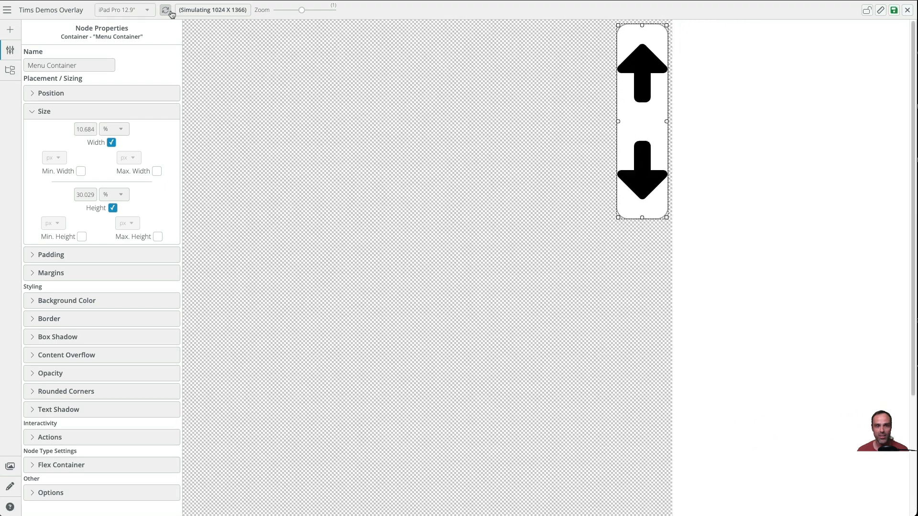
left_click(166, 11)
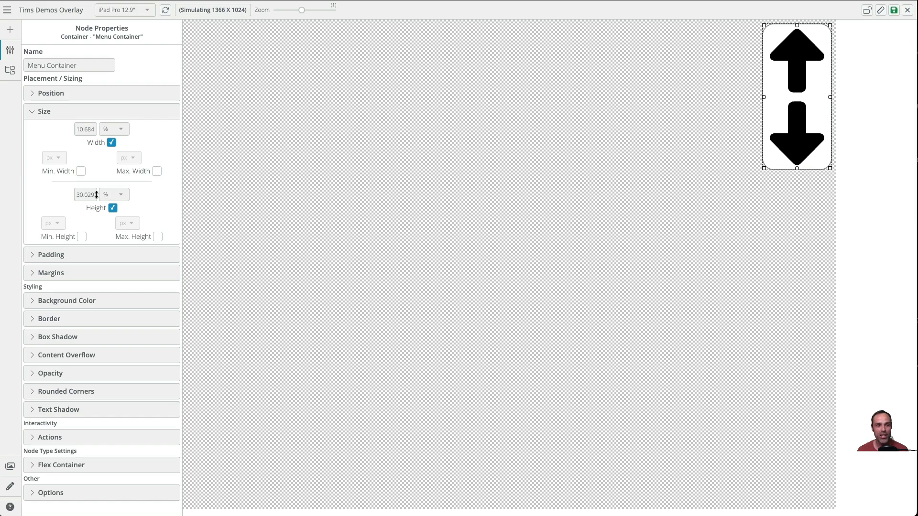
left_click(148, 11)
left_click(115, 1)
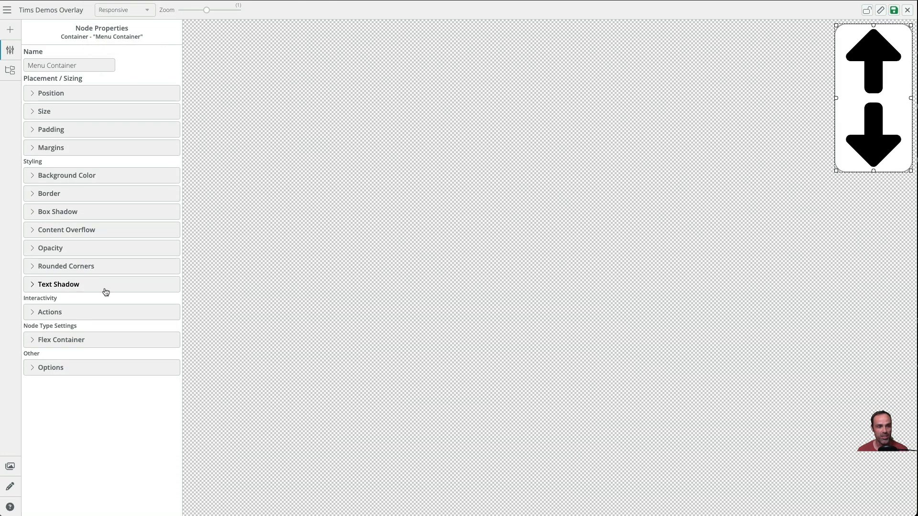
- Lock the Menu Container node in the node layers list
left_click(15, 73)
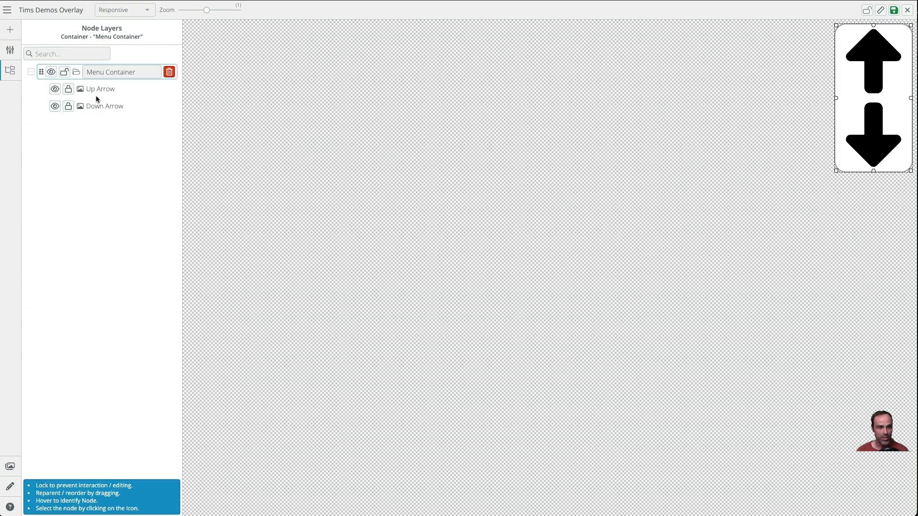
left_click(68, 73)
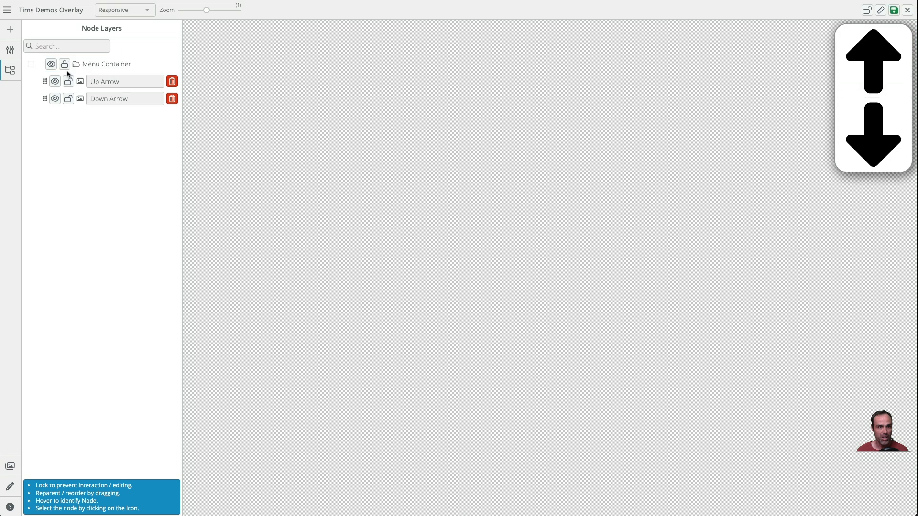
- Give the Up Arrow an On Click Jump To Snap action targeting Seekbeak example high in Tims Demo Group
left_click(882, 67)
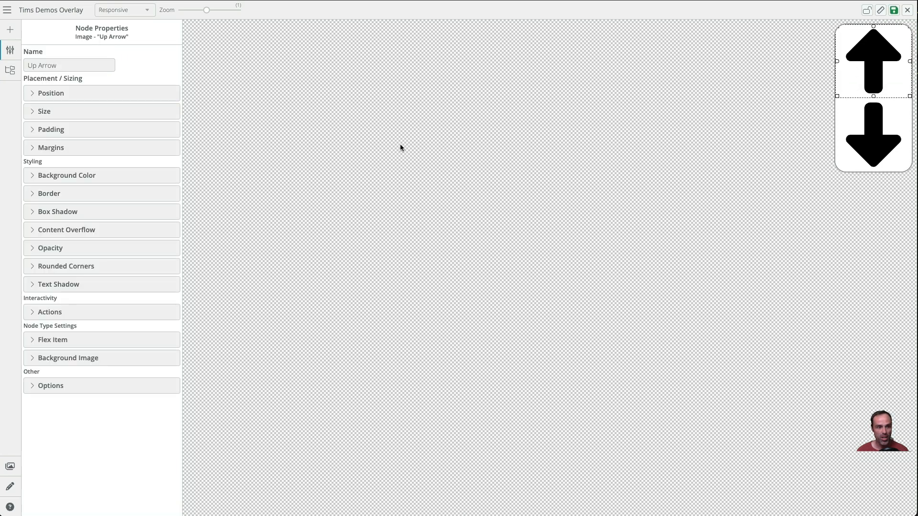
left_click(49, 312)
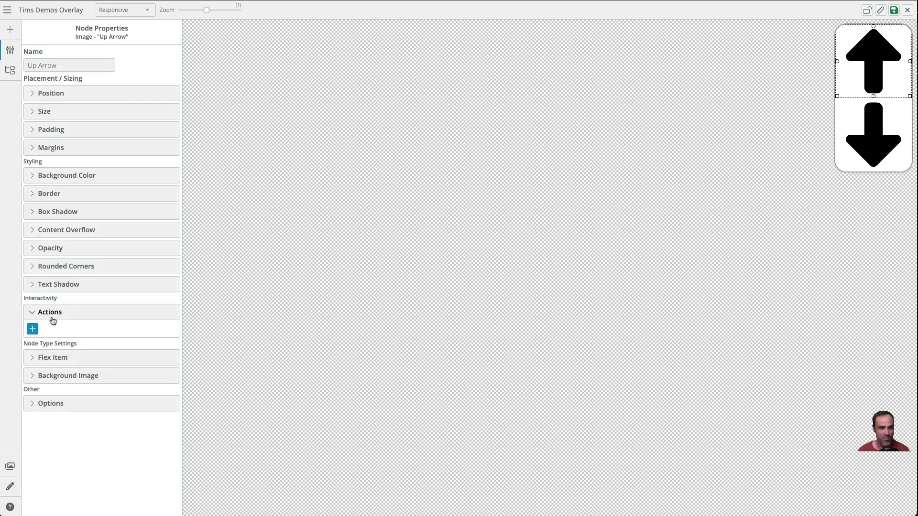
left_click(33, 329)
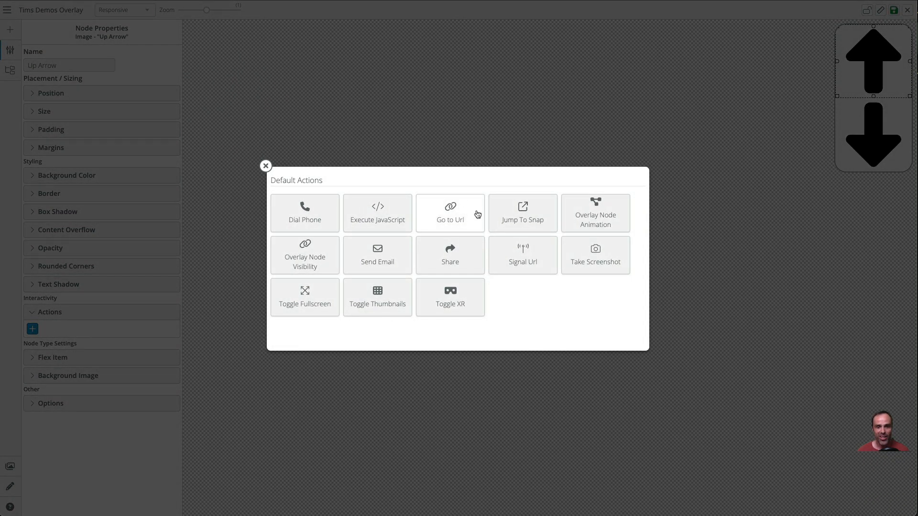
left_click(524, 218)
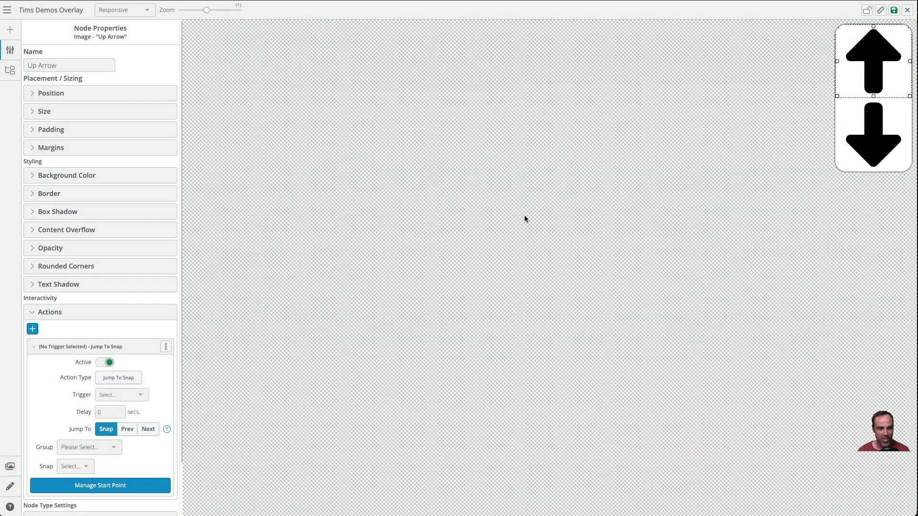
left_click(126, 390)
left_click(115, 404)
left_click(91, 447)
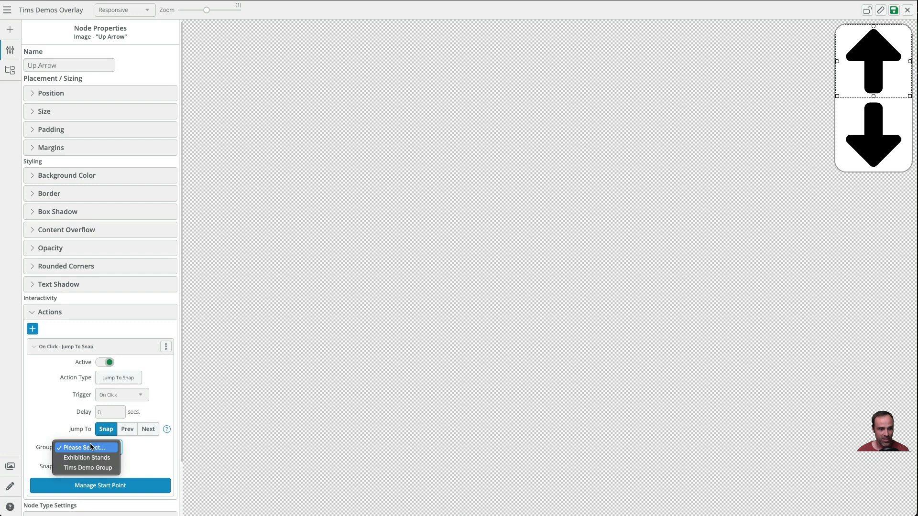
left_click(91, 464)
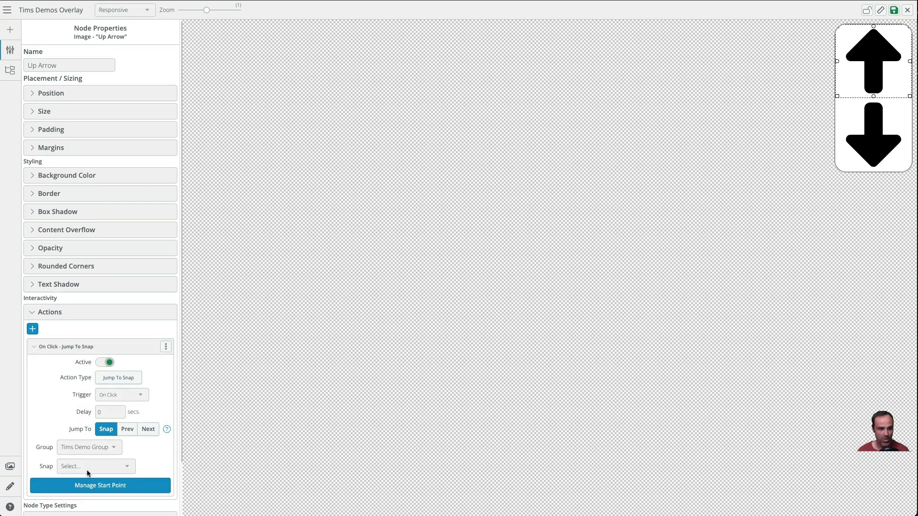
left_click(87, 469)
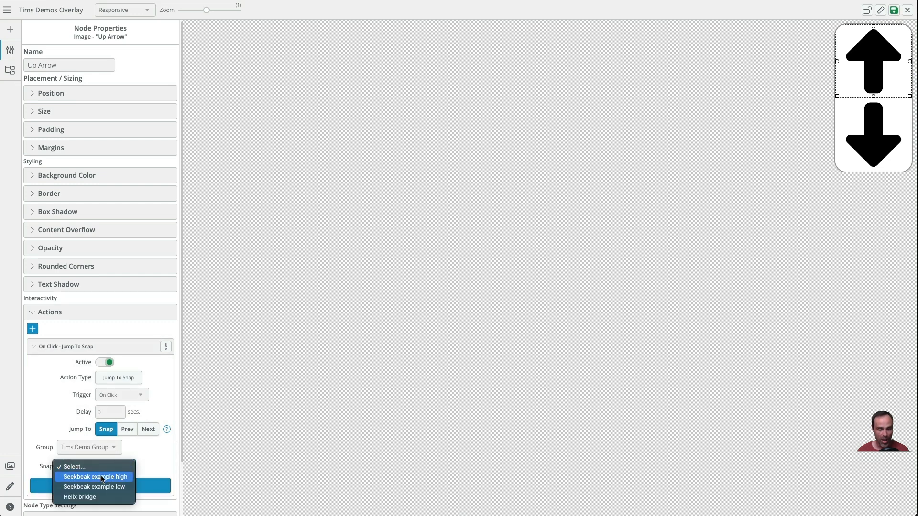
left_click(103, 478)
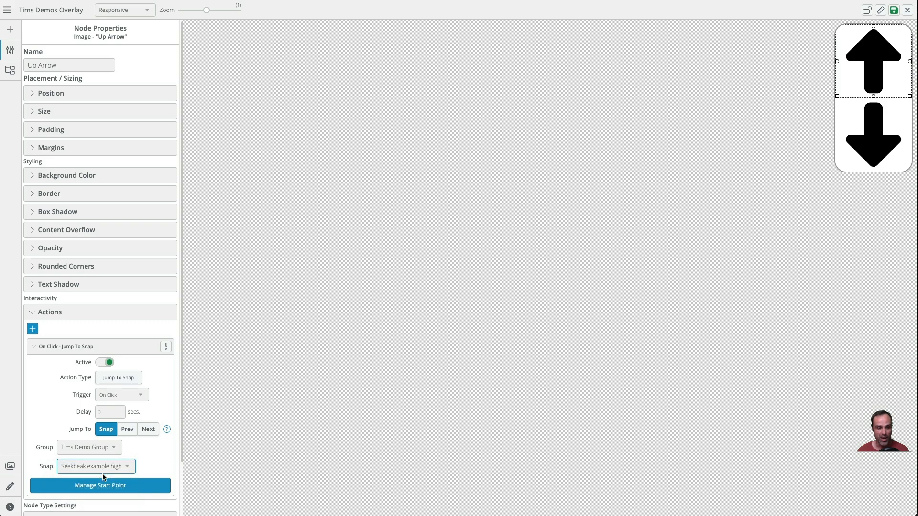
- Set the Up Arrow action's start point to Keep Current and save it
left_click(118, 486)
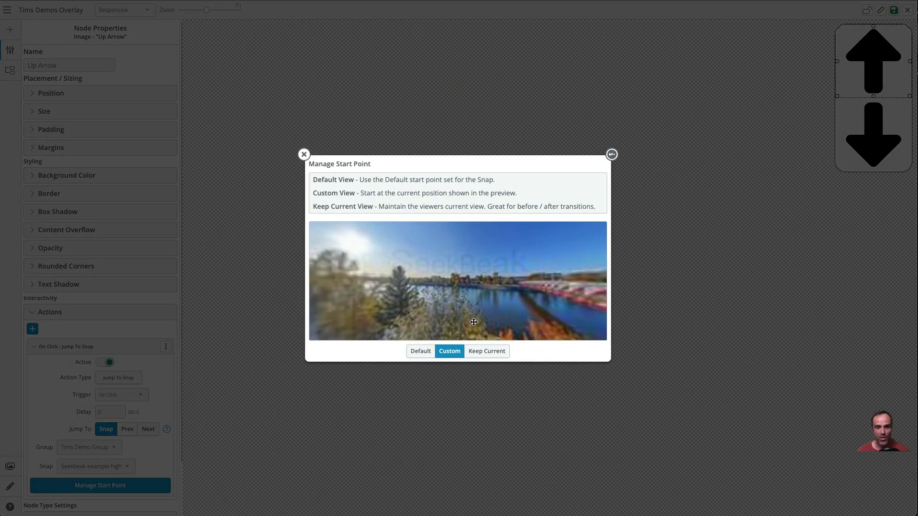
left_click(483, 353)
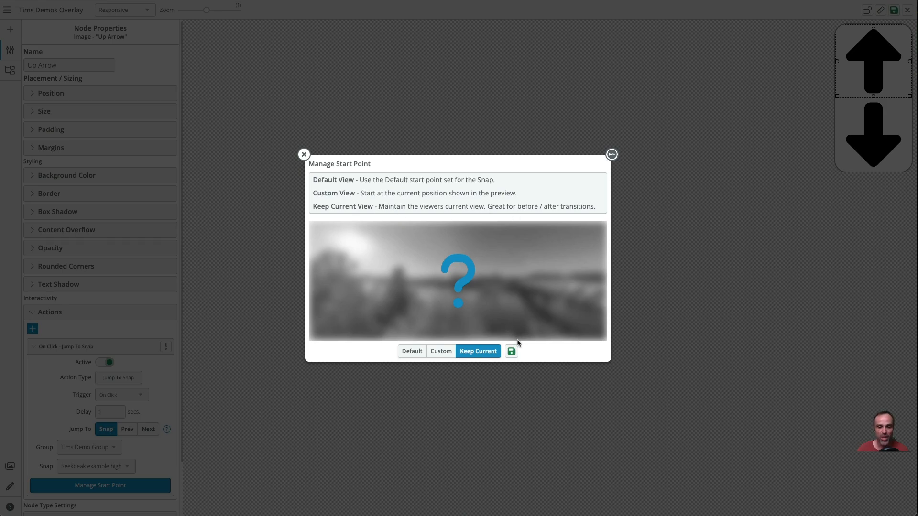
left_click(512, 352)
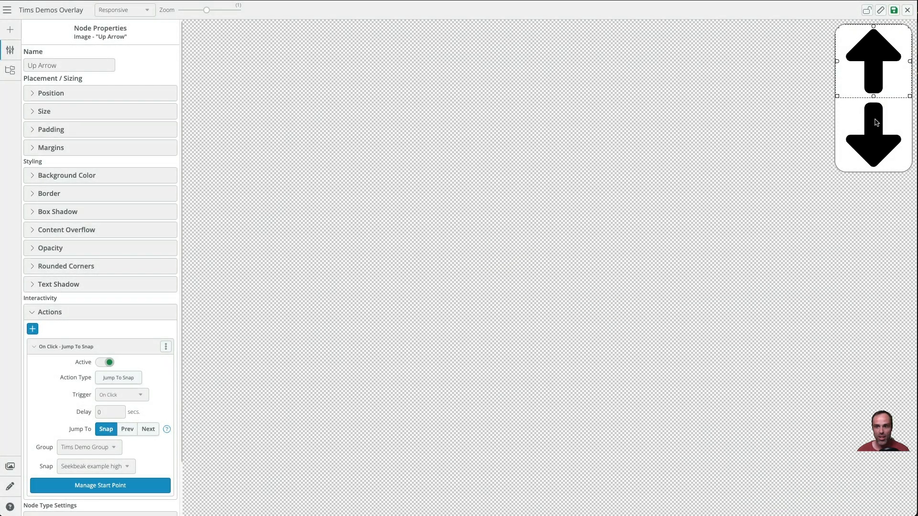
- Give the Down Arrow an On Click Jump To Snap action targeting Seekbeak example low in Tims Demo Group
left_click(878, 122)
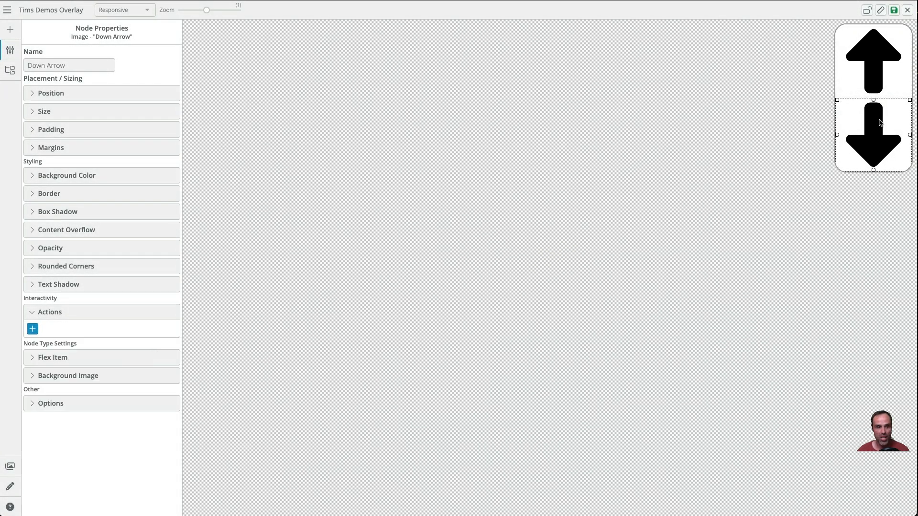
left_click(33, 329)
left_click(509, 223)
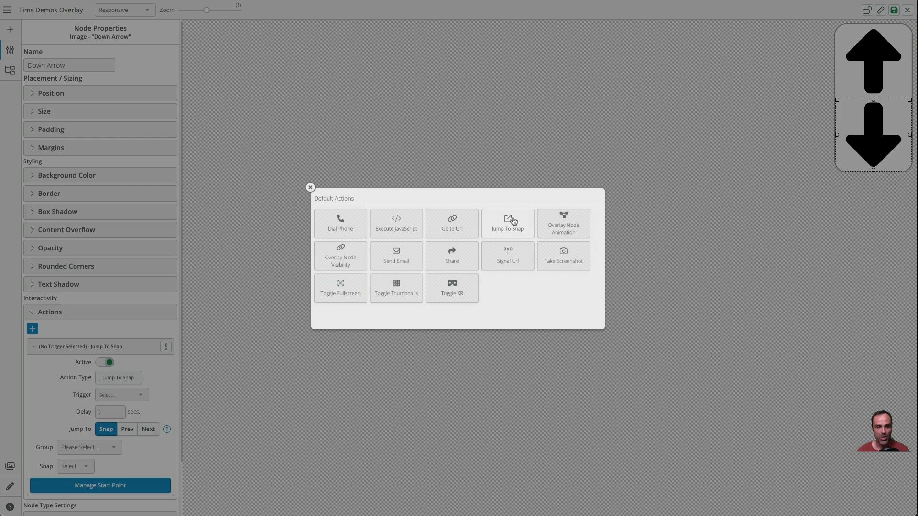
left_click(115, 394)
left_click(114, 404)
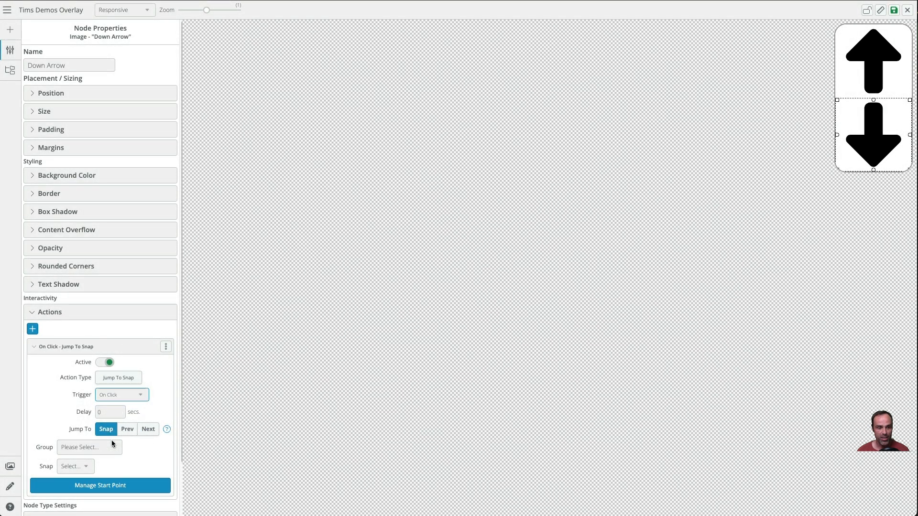
left_click(110, 448)
left_click(101, 467)
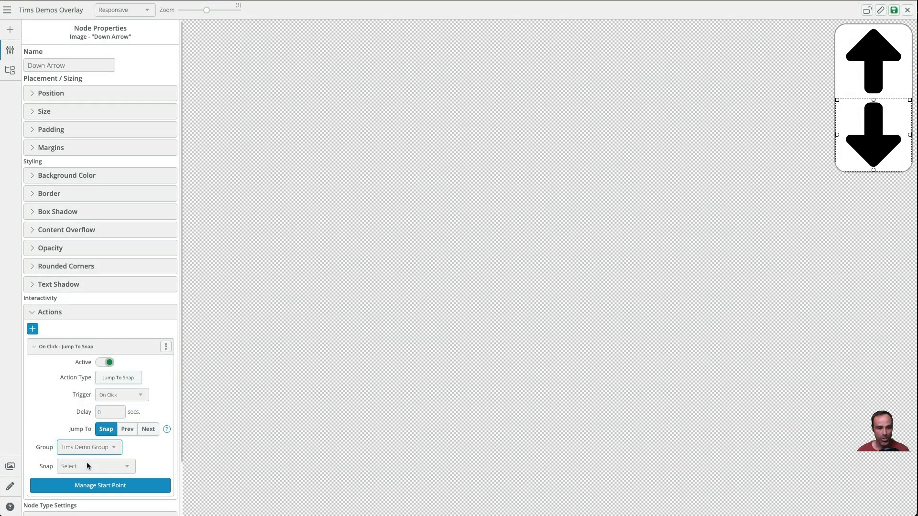
left_click(91, 467)
left_click(96, 486)
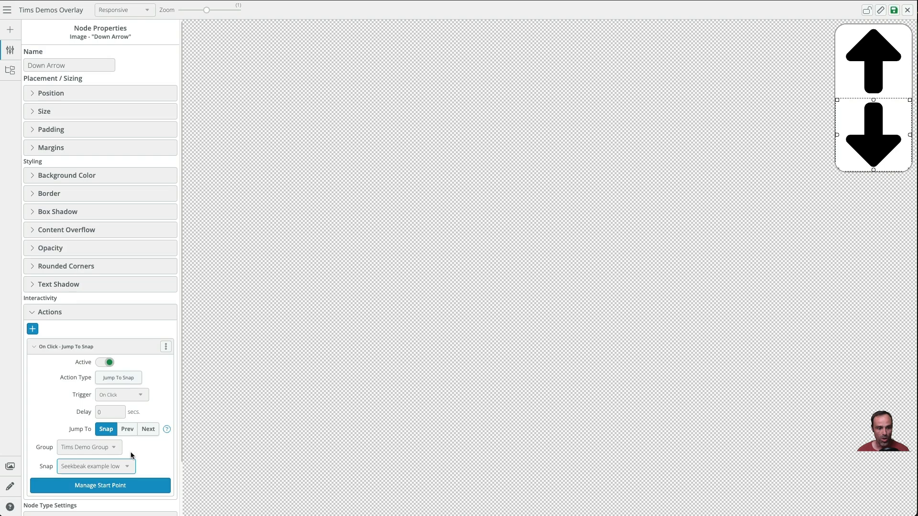
- Set the Down Arrow action's start point to Keep Current and save it
left_click(127, 486)
left_click(486, 352)
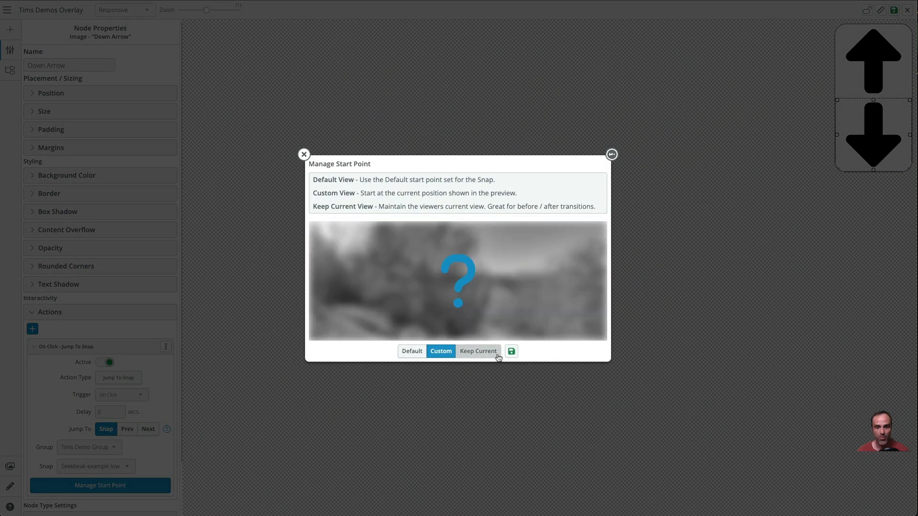
left_click(513, 352)
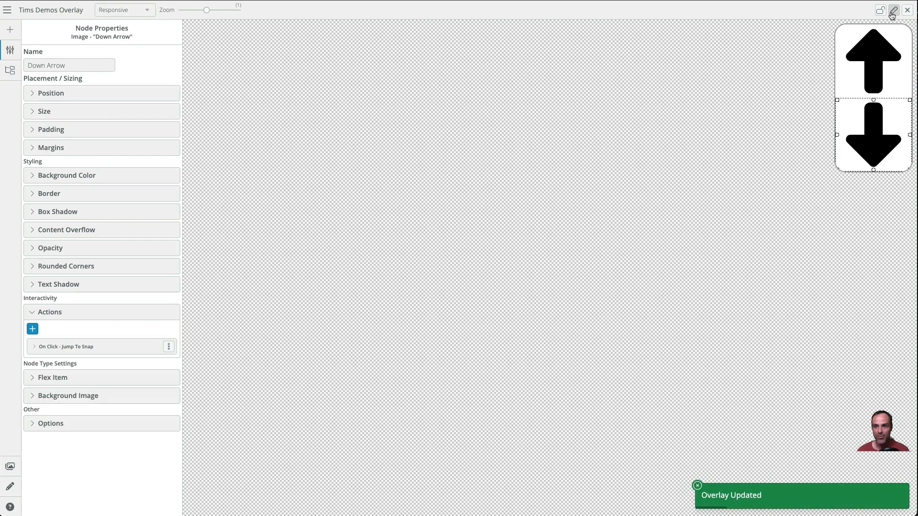
- Close the overlay editor, open the Seekbeak example low snap in Tims Demo Group, and assign Tims Demos Overlay in its properties
left_click(907, 11)
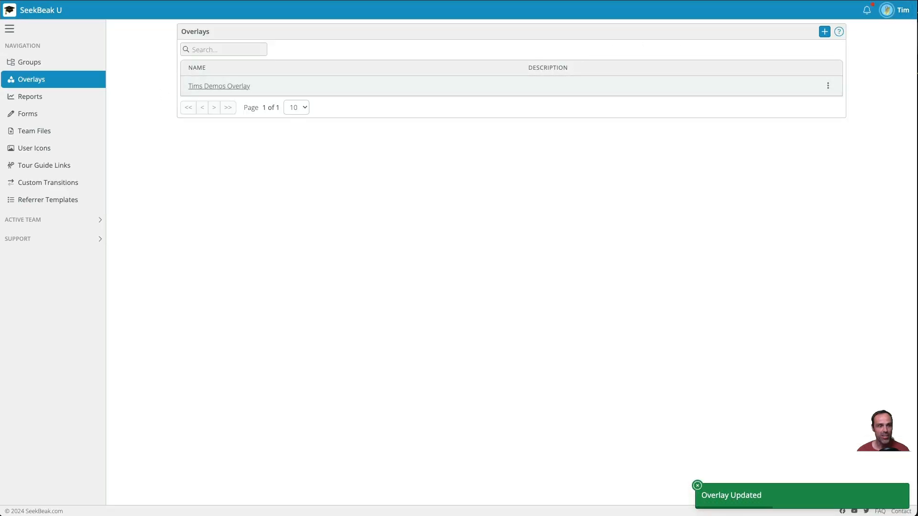
left_click(29, 62)
left_click(247, 120)
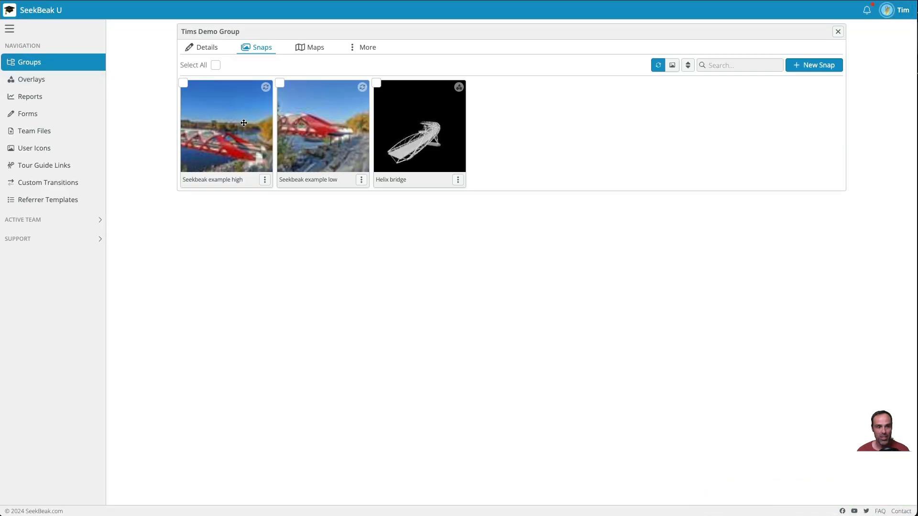
left_click(325, 125)
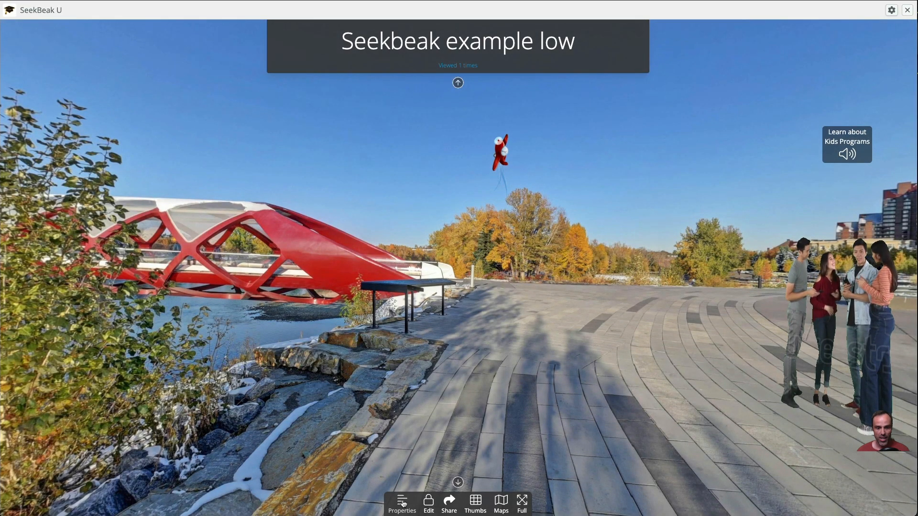
left_click(402, 503)
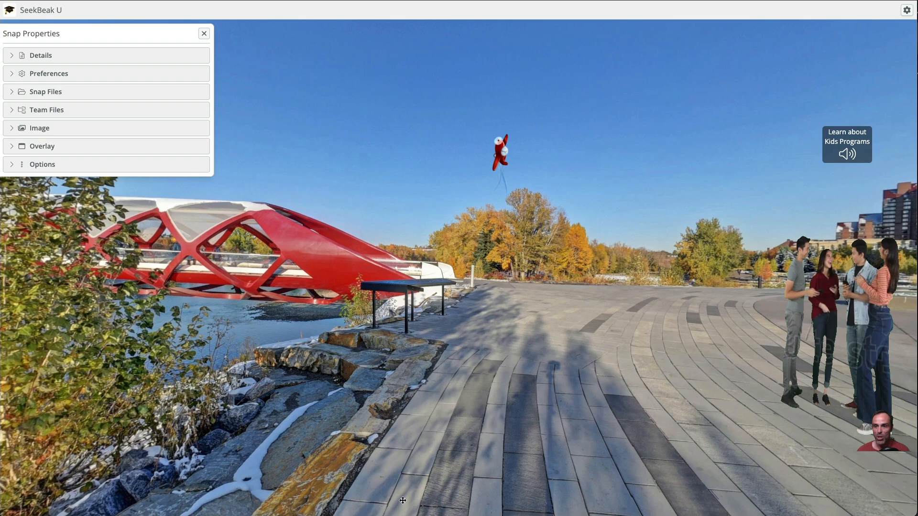
left_click(37, 147)
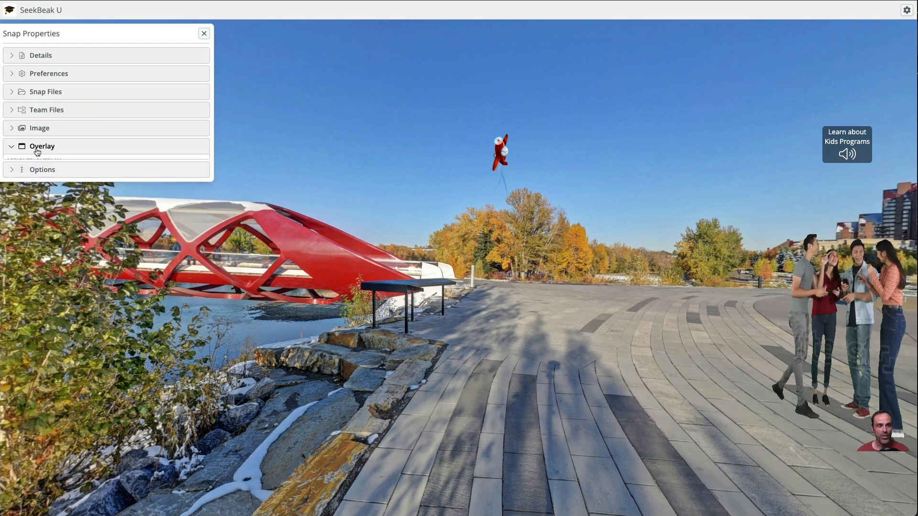
left_click(34, 173)
left_click(47, 184)
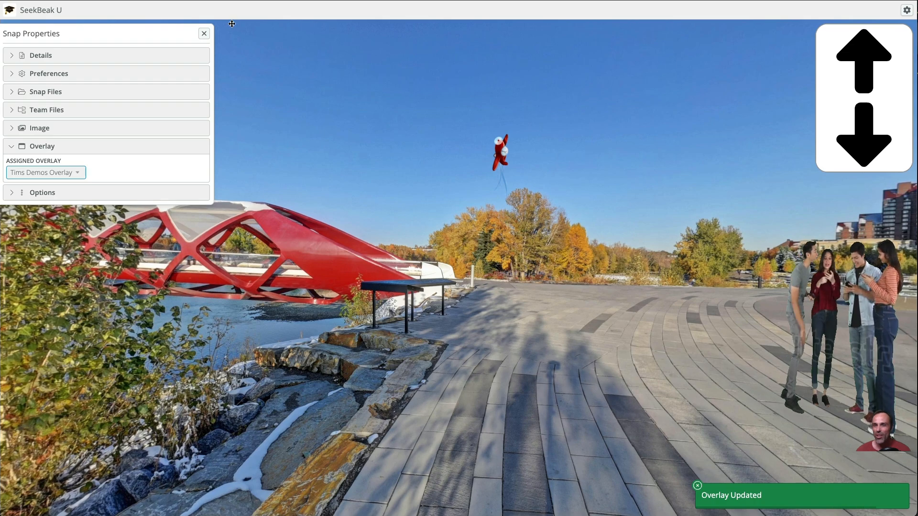
left_click(204, 34)
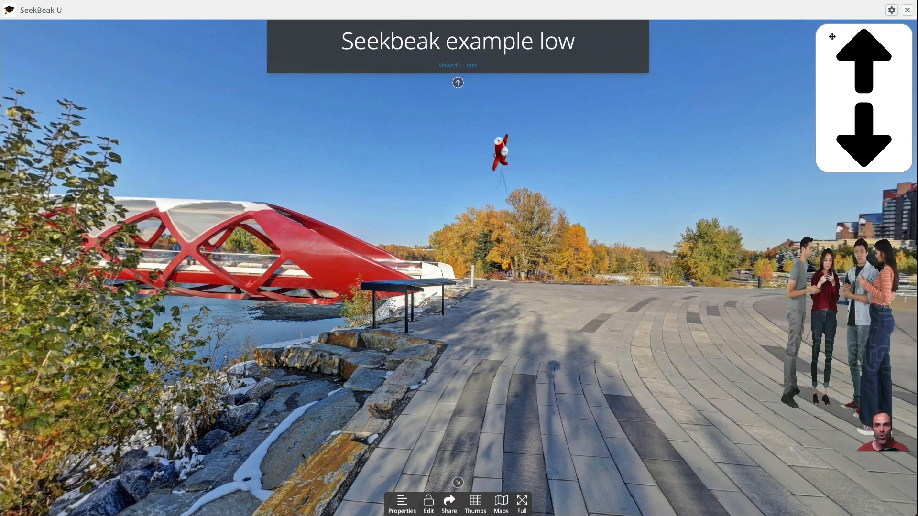
- Change the overlay of all snaps in Tims Demo Group to Tims Demos Overlay and confirm
left_click(908, 9)
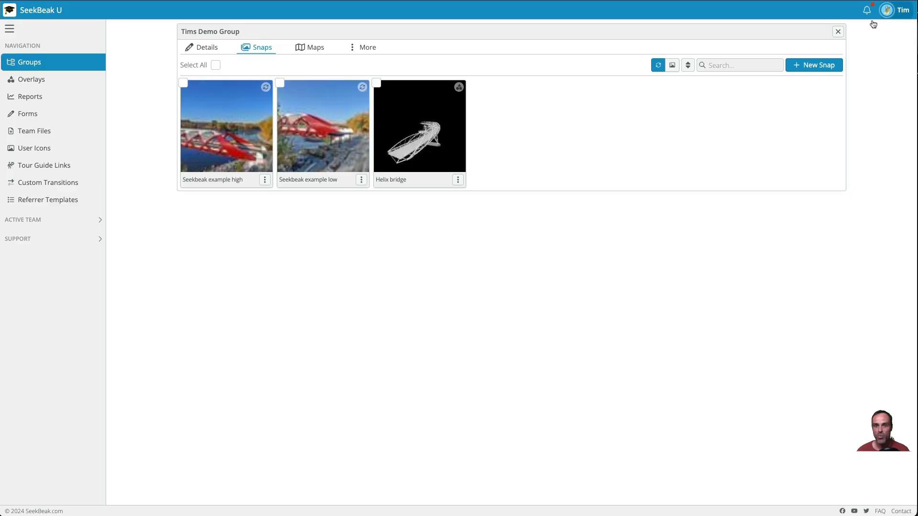
left_click(366, 49)
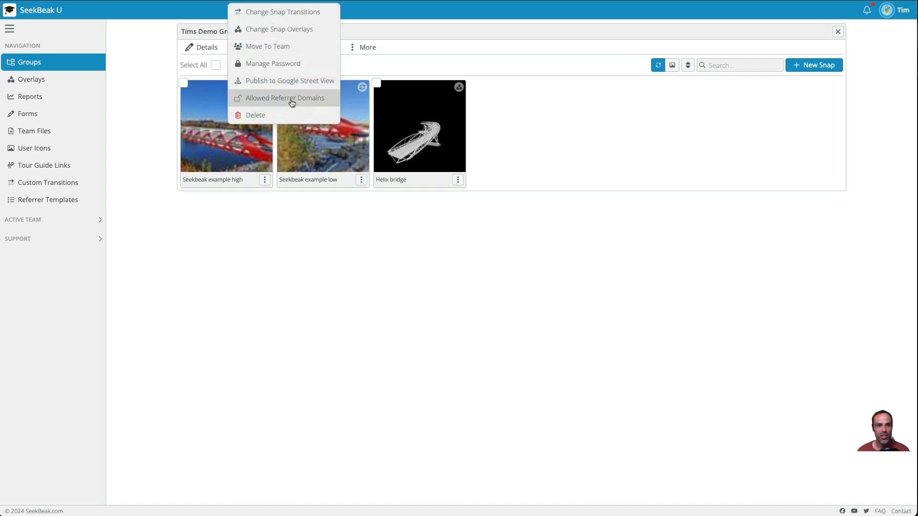
left_click(272, 30)
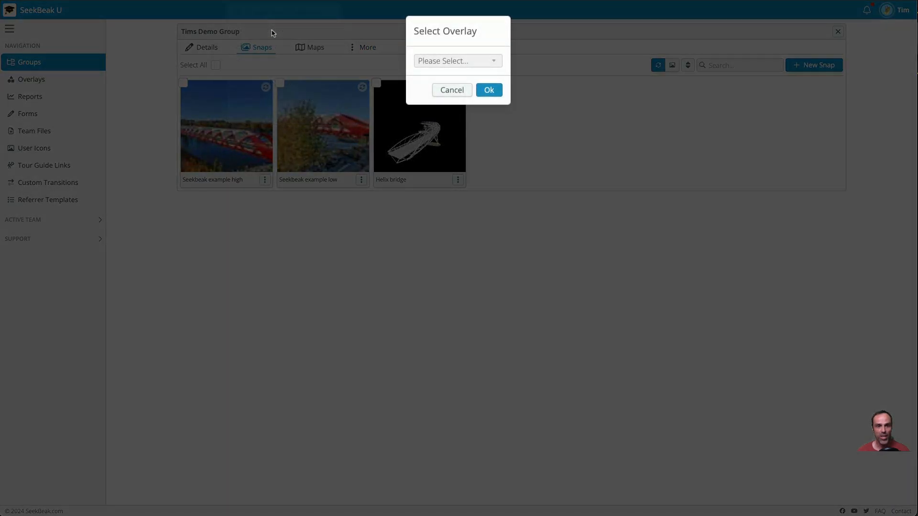
left_click(457, 61)
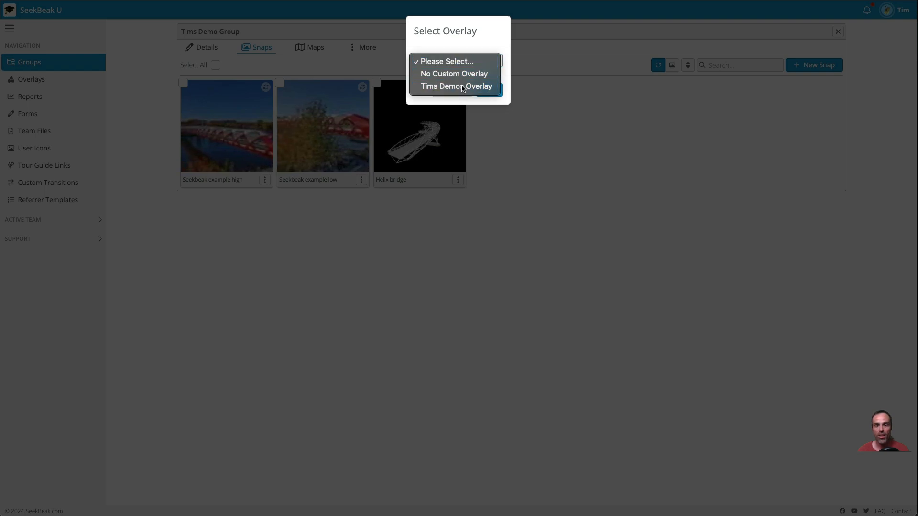
left_click(459, 86)
left_click(501, 93)
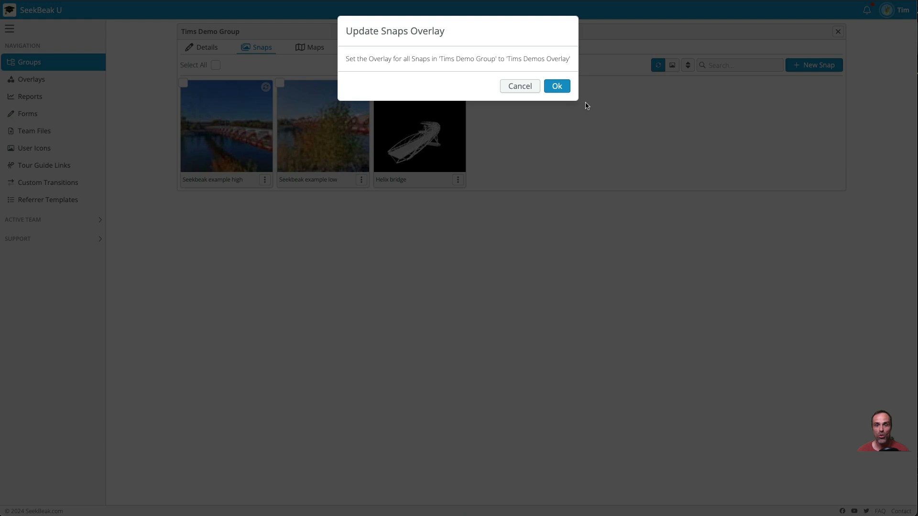
left_click(560, 89)
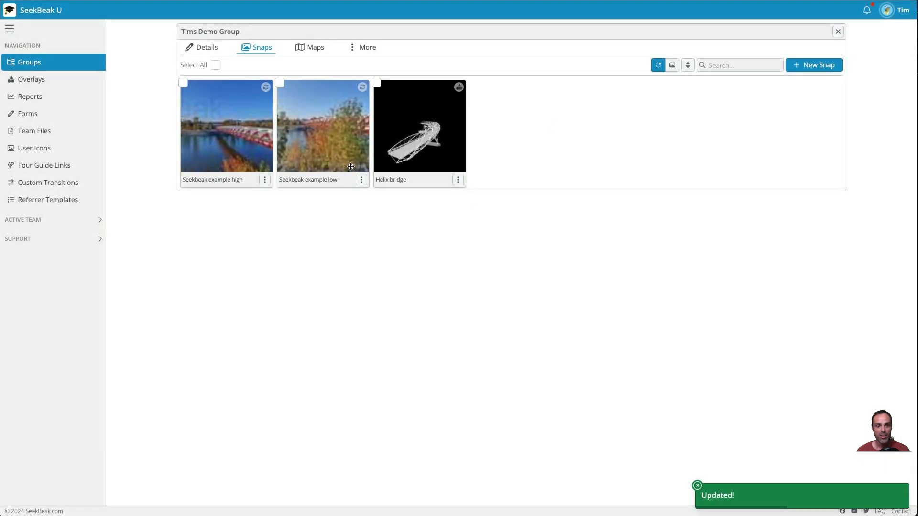
- Open the Seekbeak example low snap and test the overlay's up and down arrows by jumping between the two snaps
left_click(351, 167)
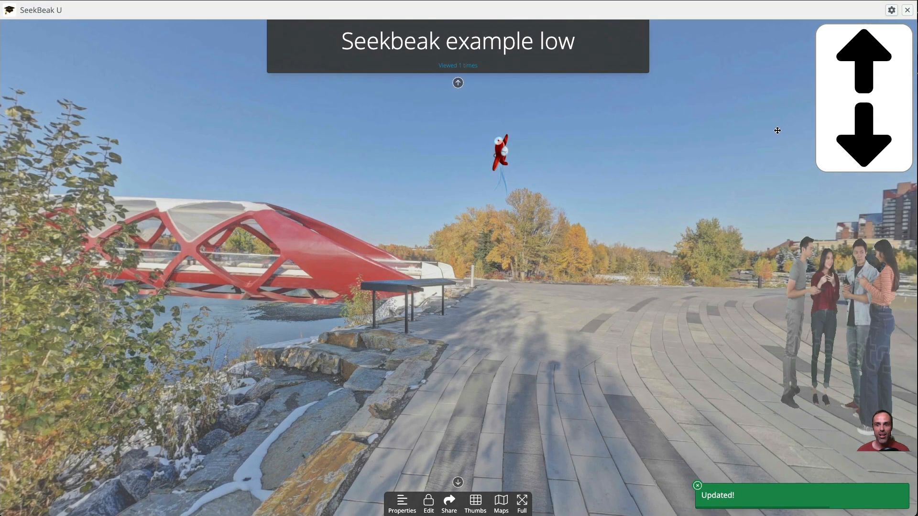
left_click_drag(762, 164, 421, 205)
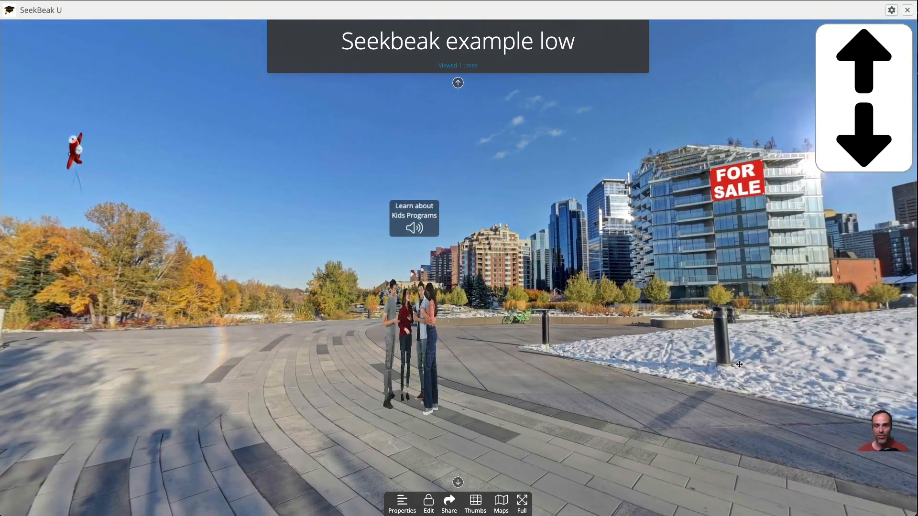
left_click_drag(739, 365, 454, 242)
left_click_drag(834, 344, 658, 354)
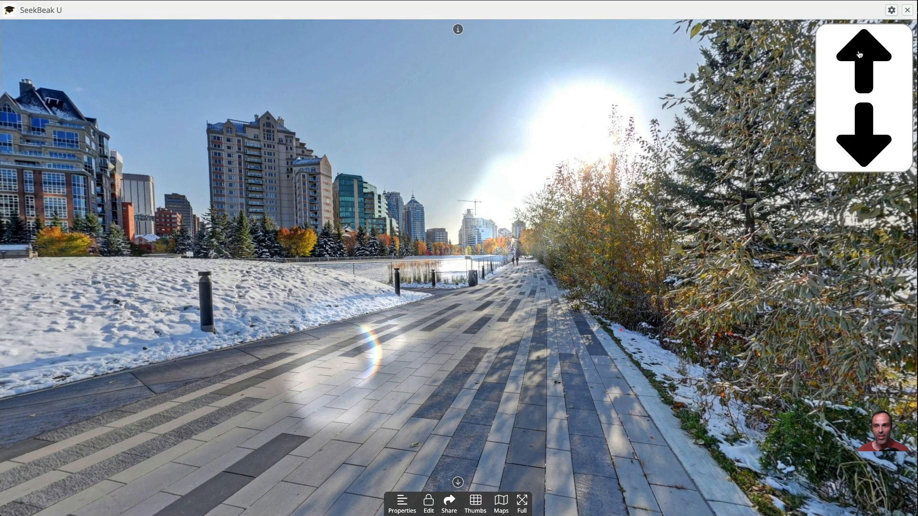
left_click(859, 54)
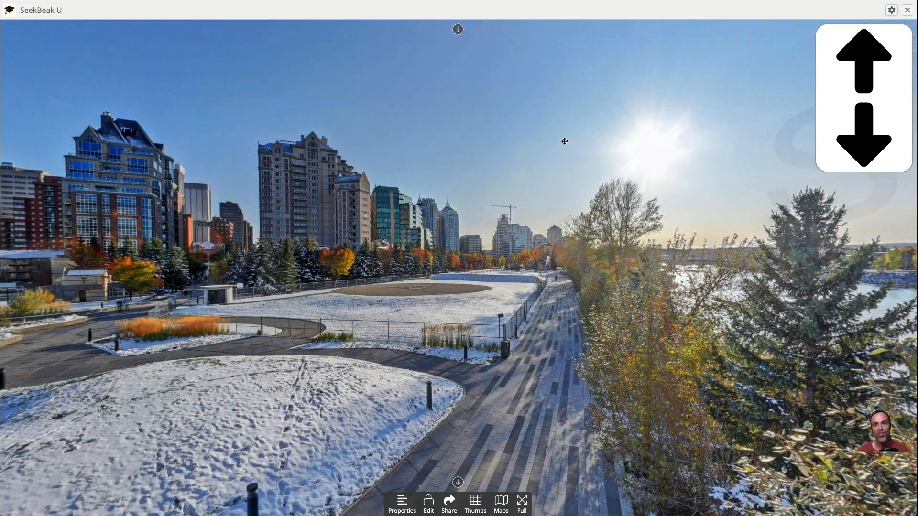
left_click_drag(421, 91, 468, 123)
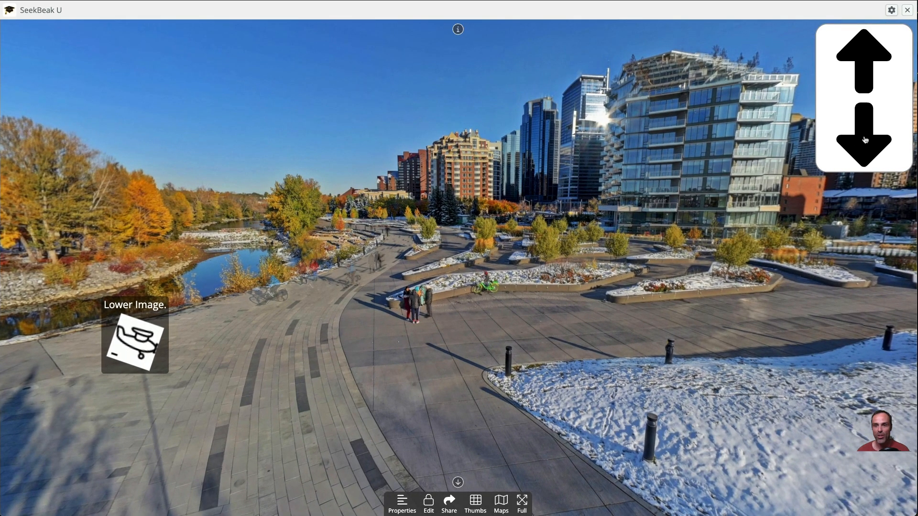
left_click(865, 139)
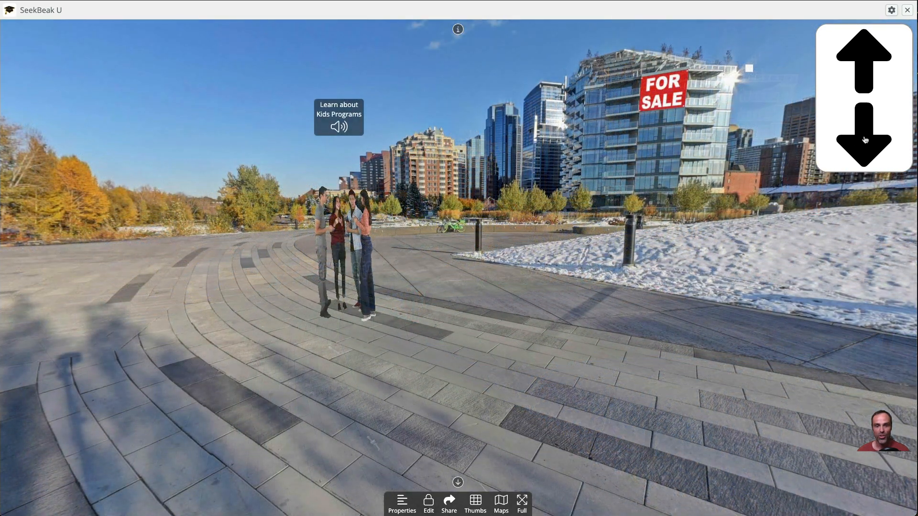
left_click_drag(808, 306, 575, 268)
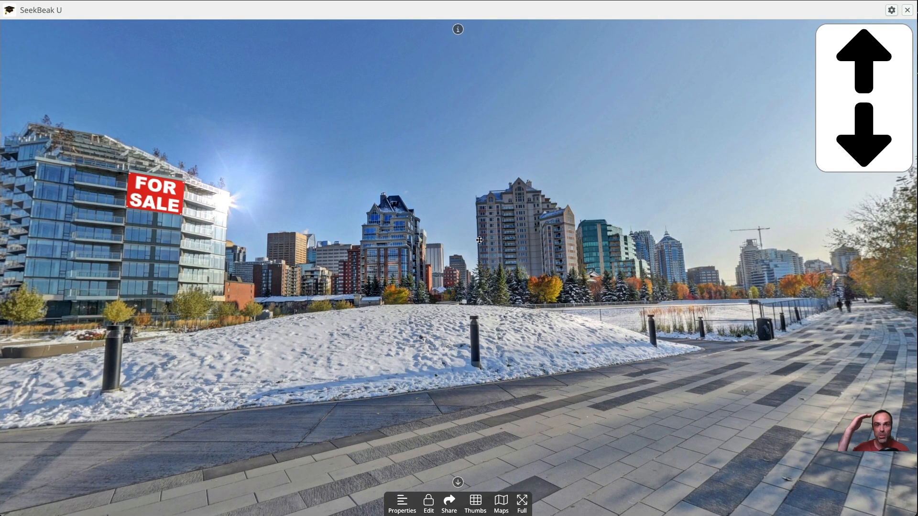
left_click(856, 72)
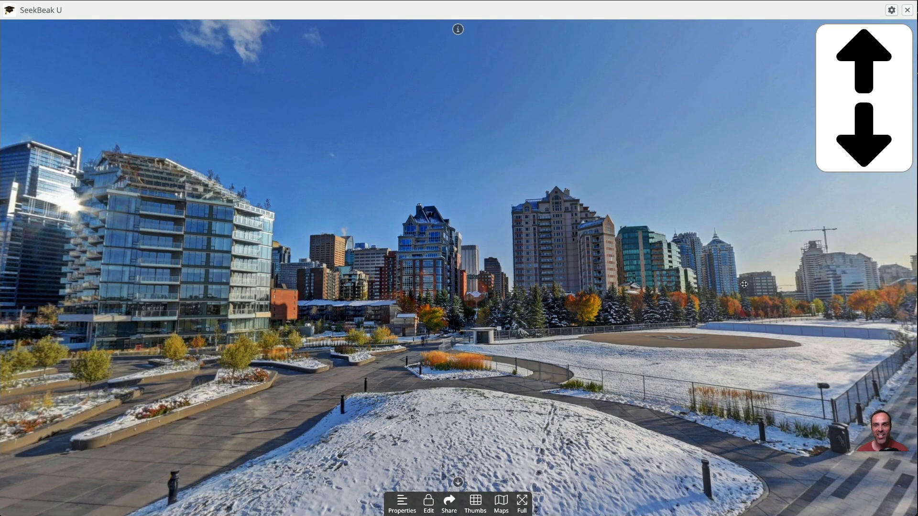
left_click(859, 131)
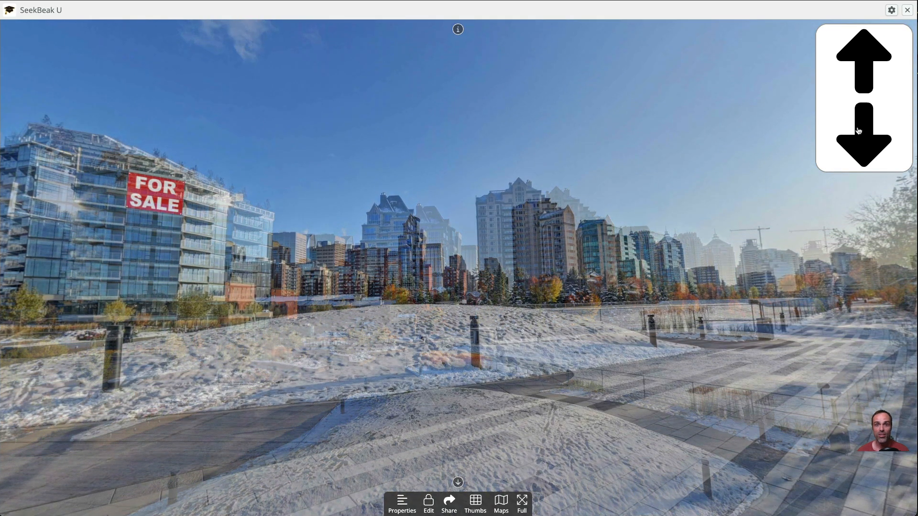
left_click_drag(615, 259, 426, 309)
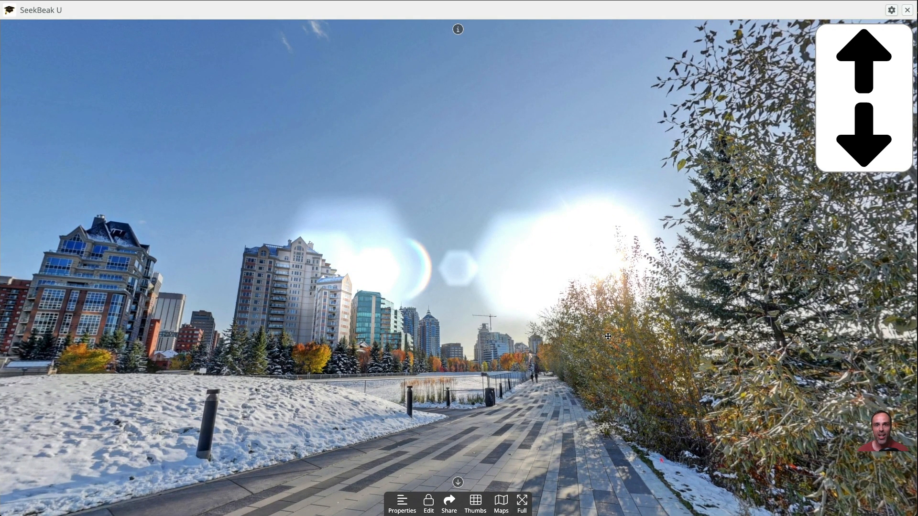